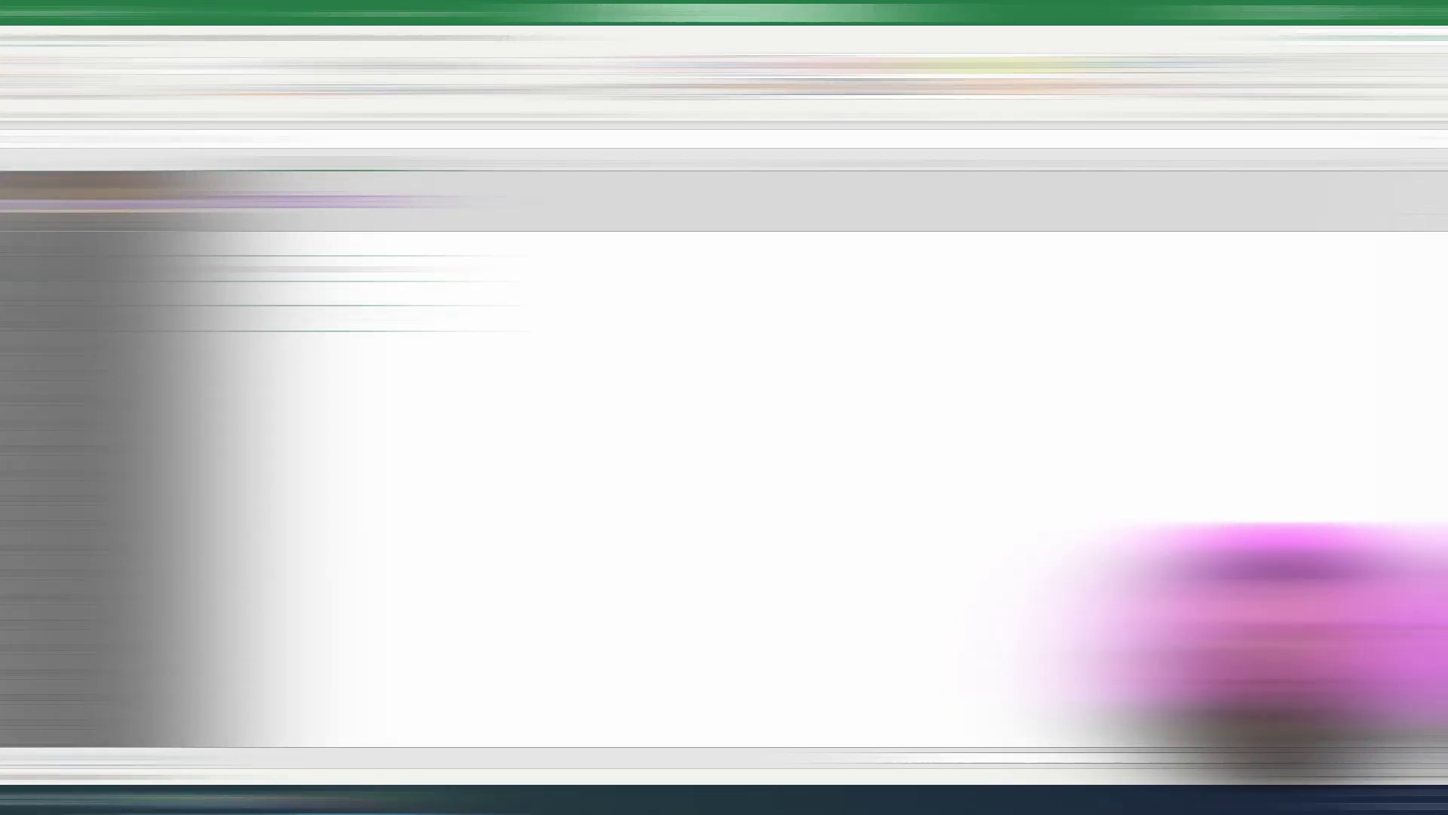
Step: Enter a formula in cell C5 that references the number in cell C3
left_click(340, 317)
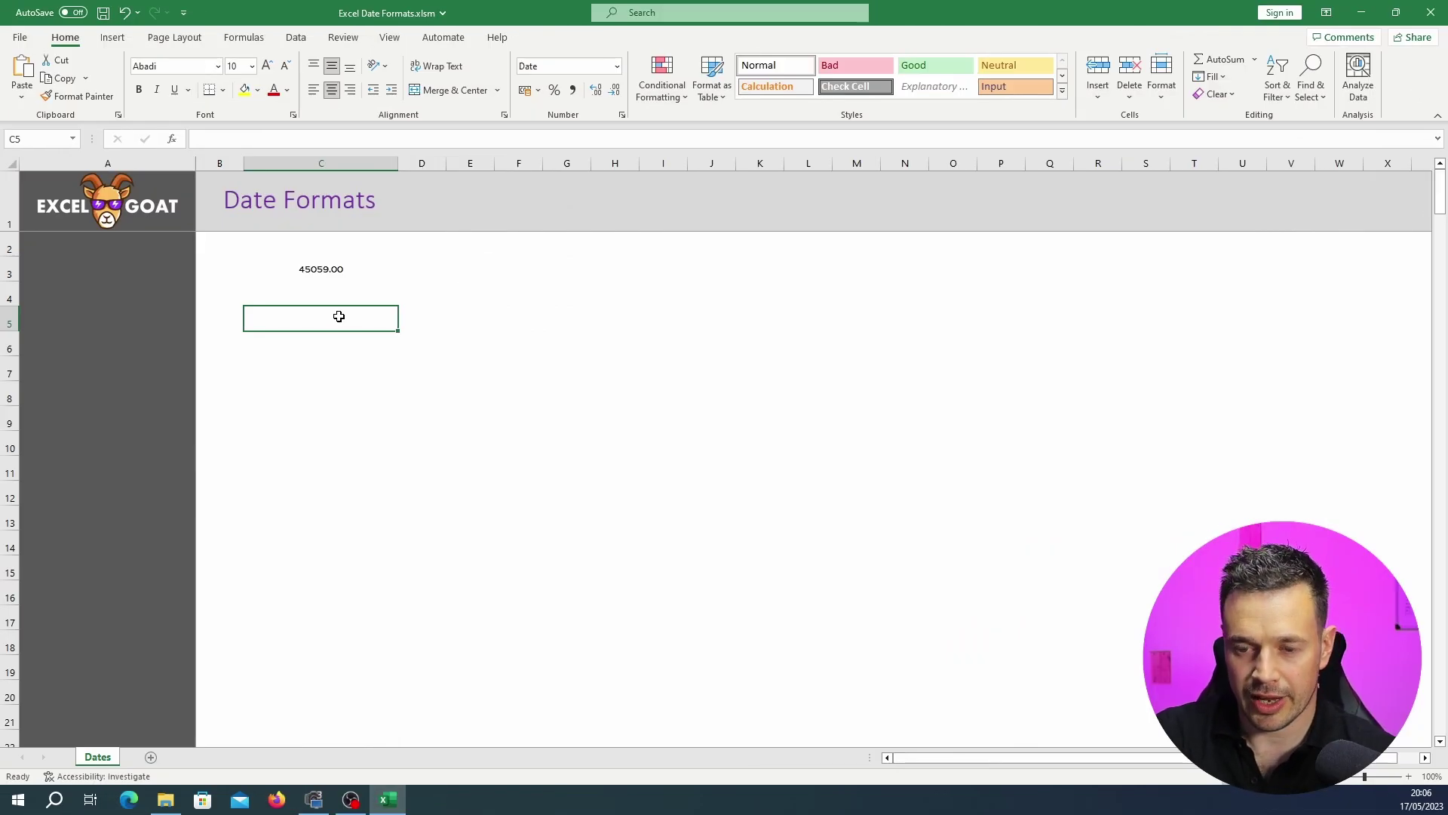
type("=")
left_click(477, 402)
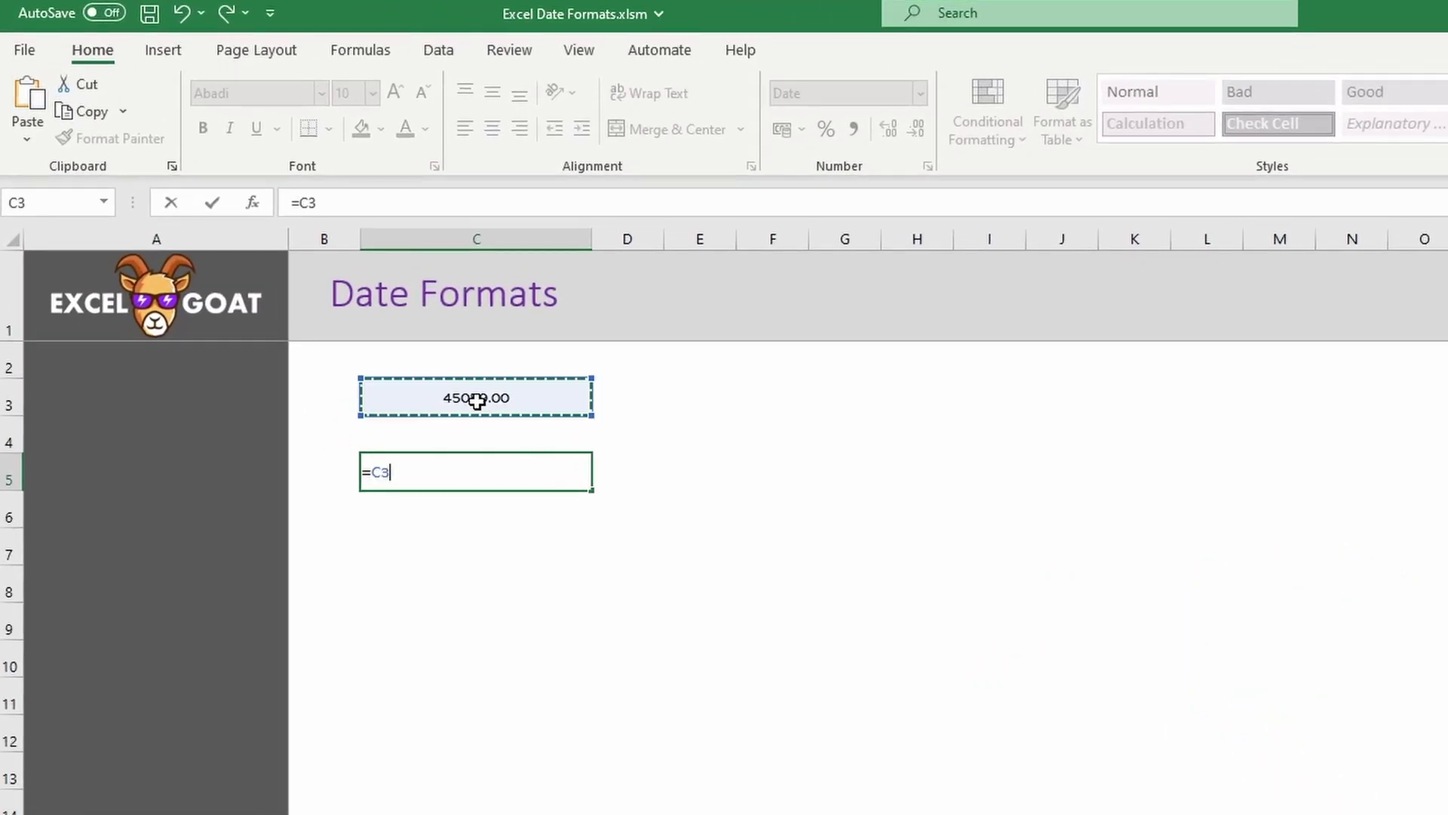
key("Return")
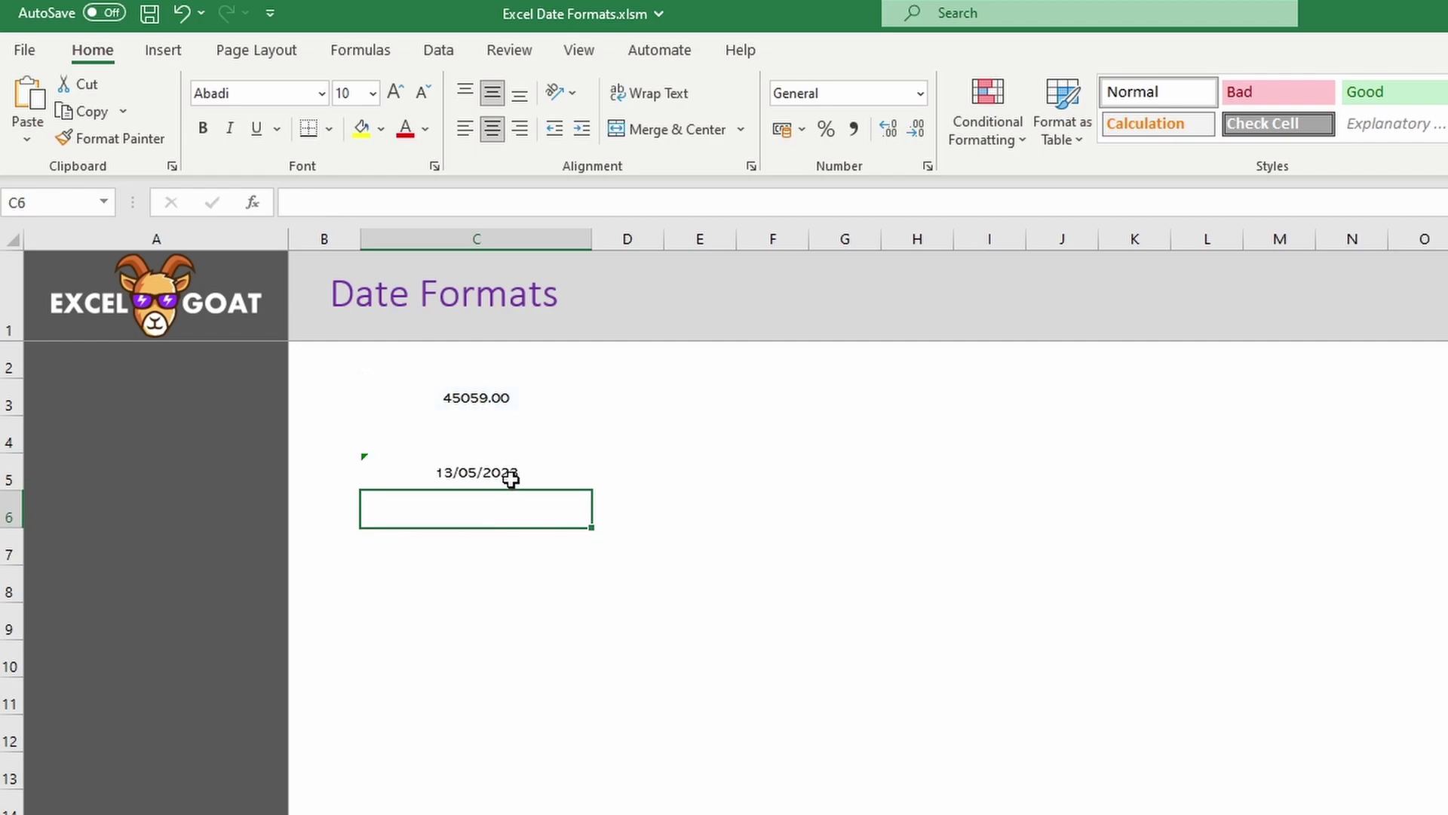
Step: Change the serial number in cell C3 to 45000
left_click(498, 400)
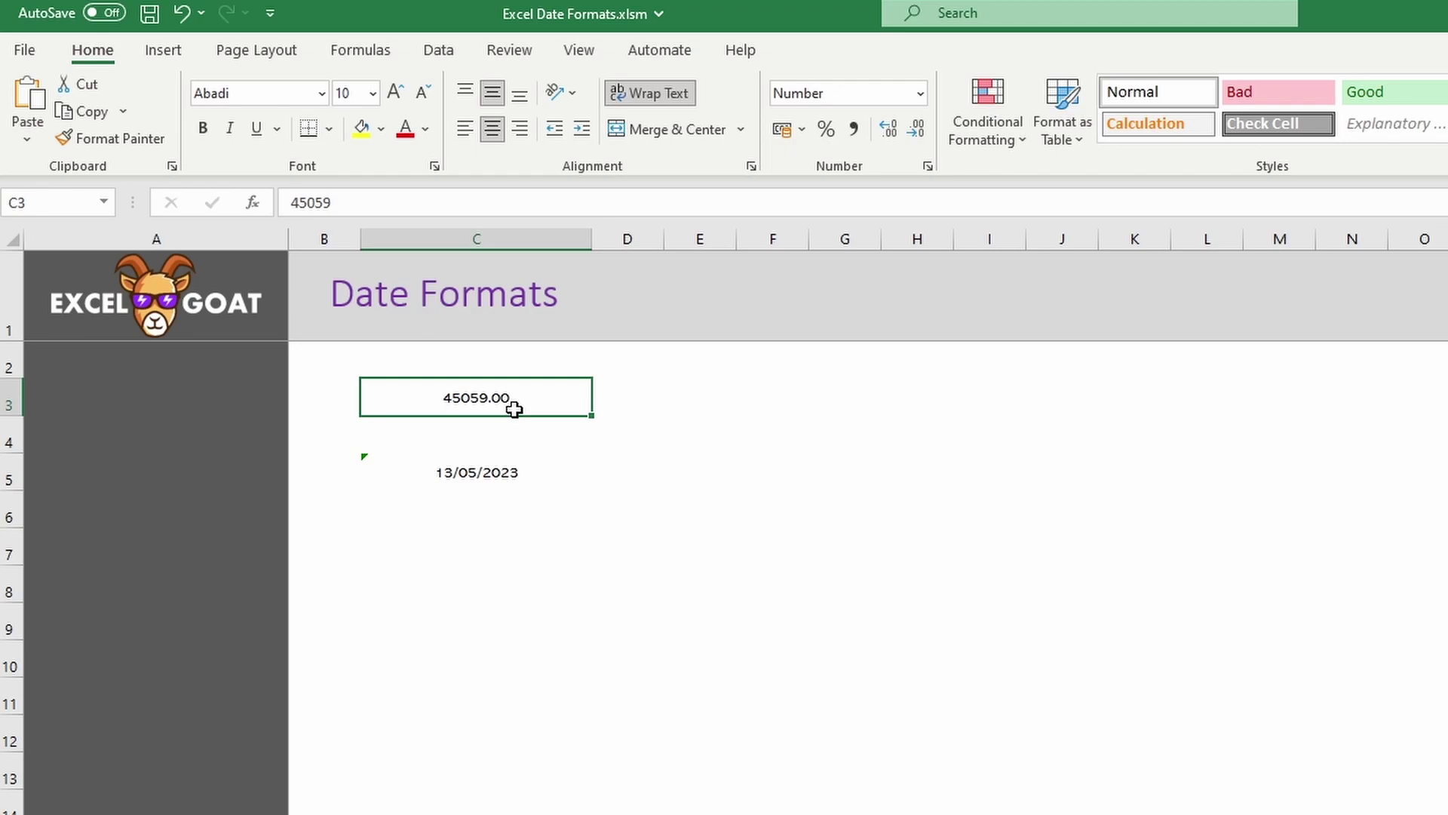
type("45000")
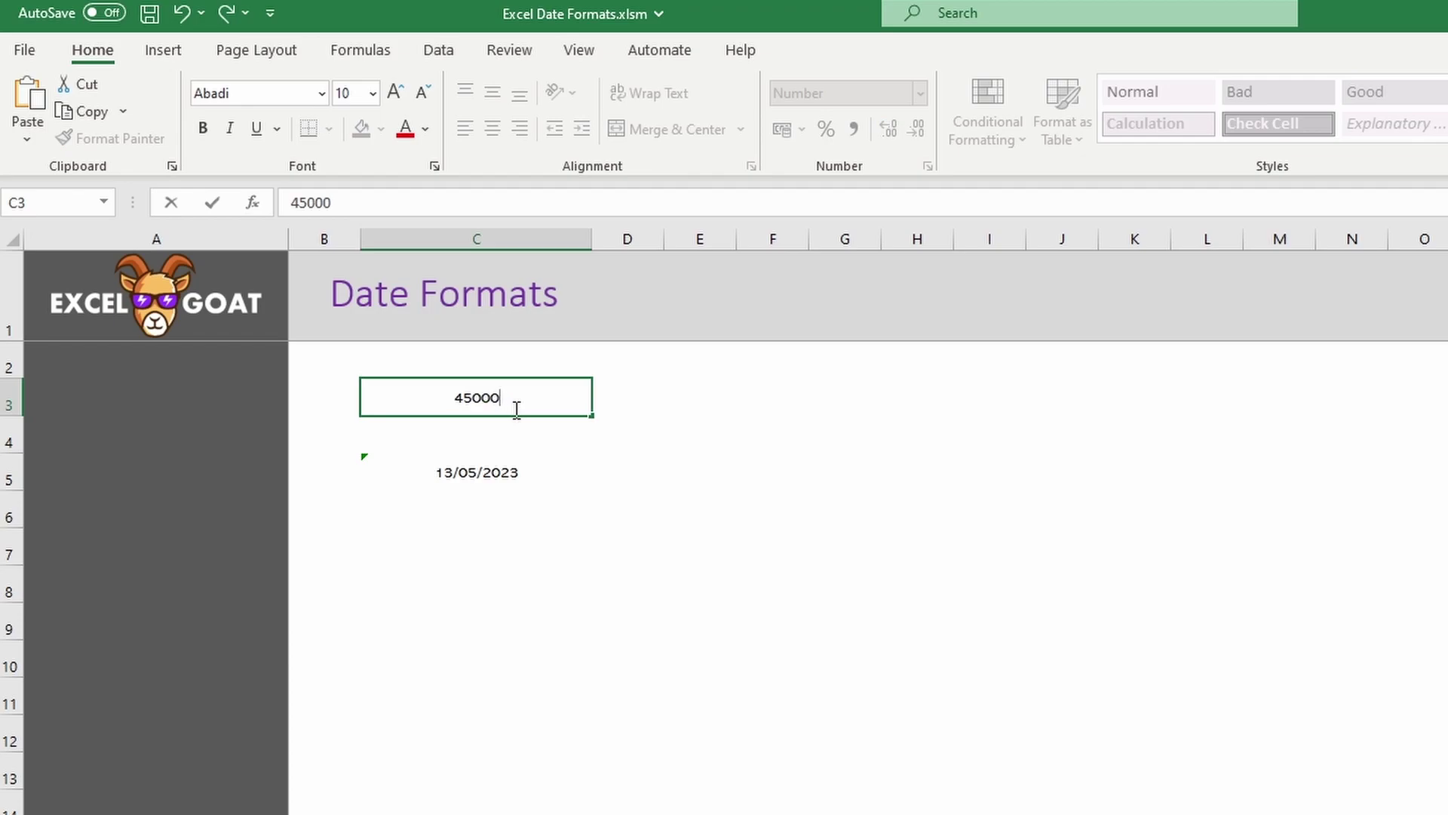
key("Return")
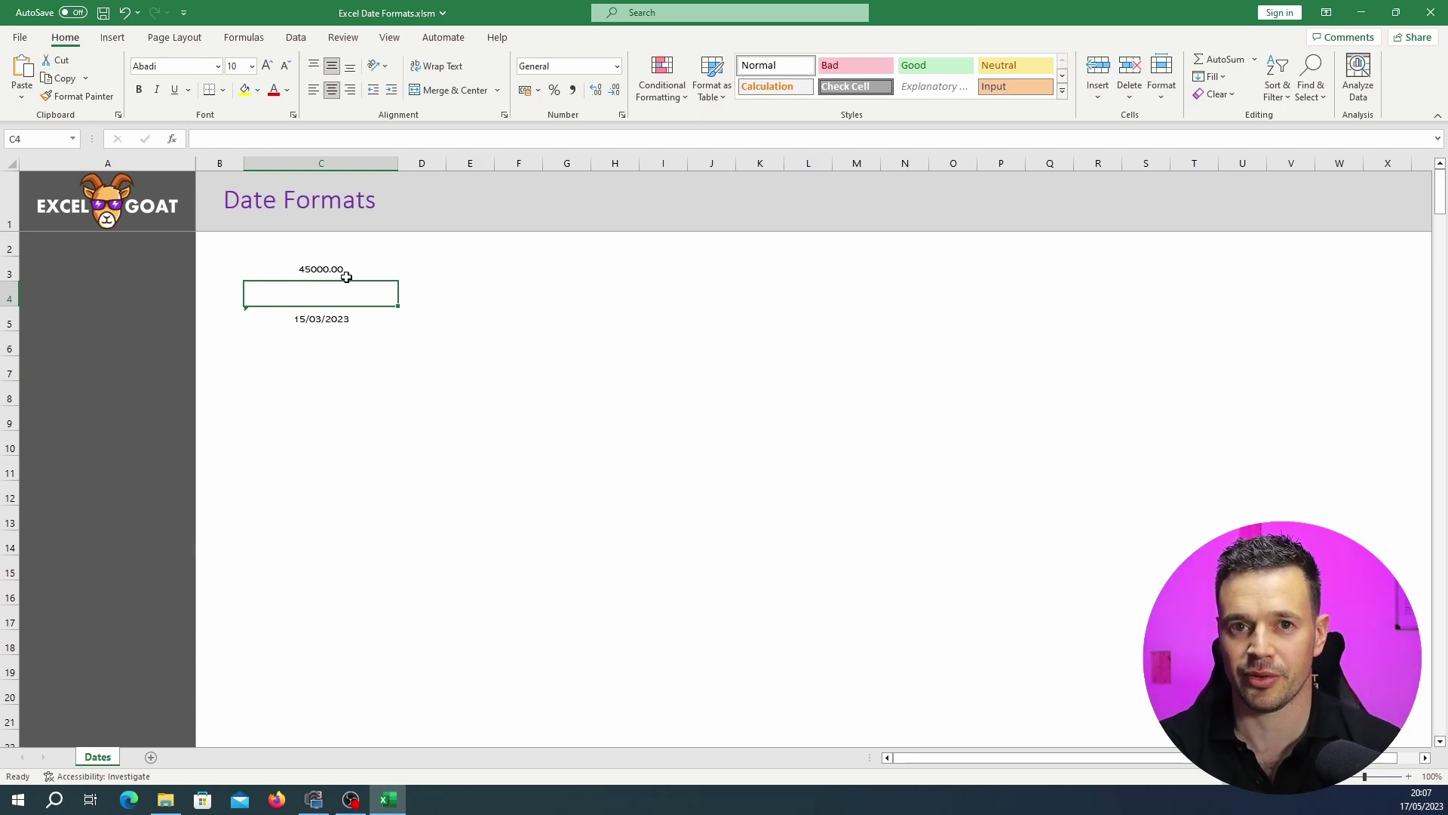
Step: Replace the serial number in cell C3 with 44000
left_click(346, 276)
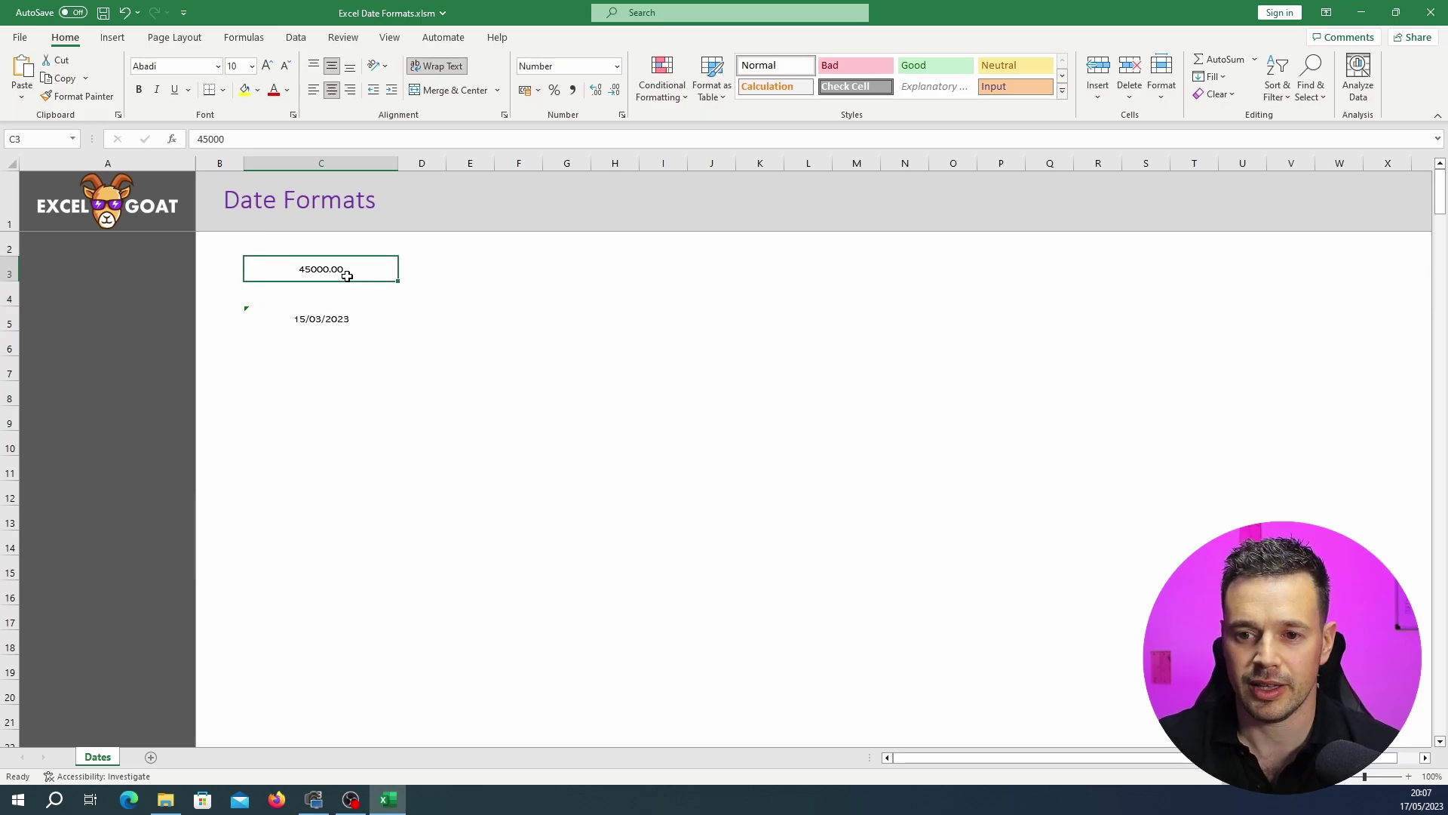
type("44")
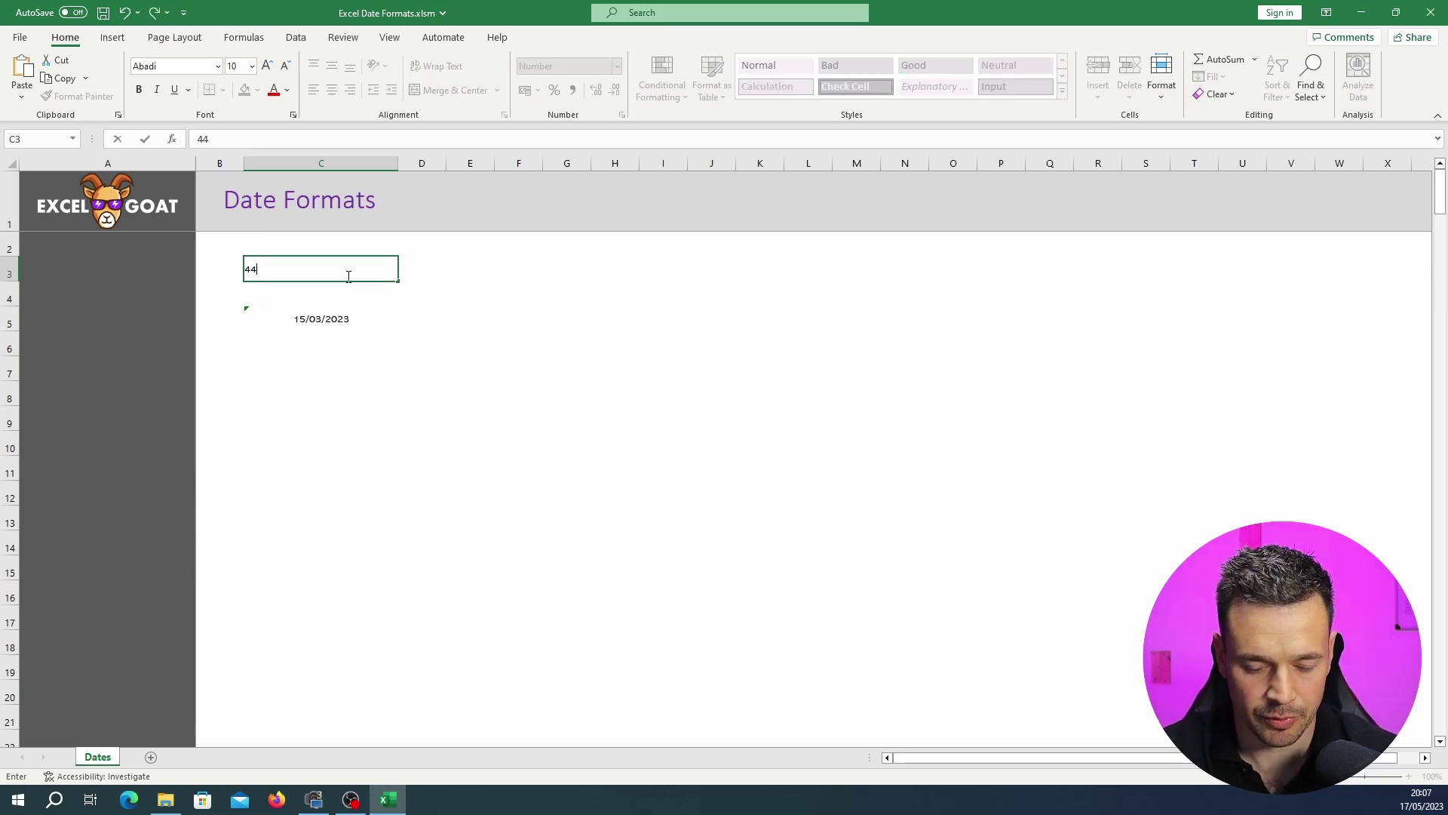
type("00")
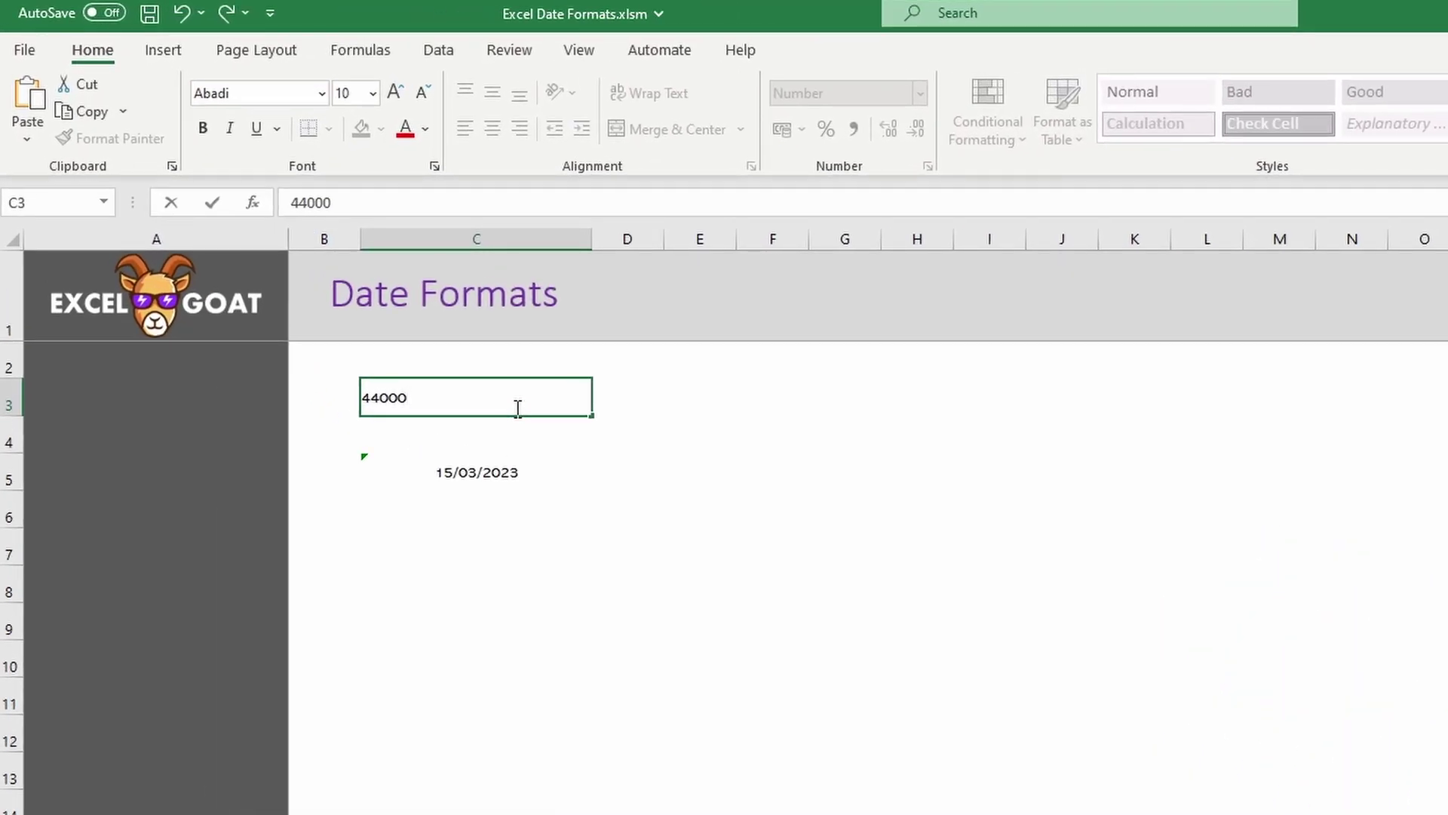
type("0")
key("Return")
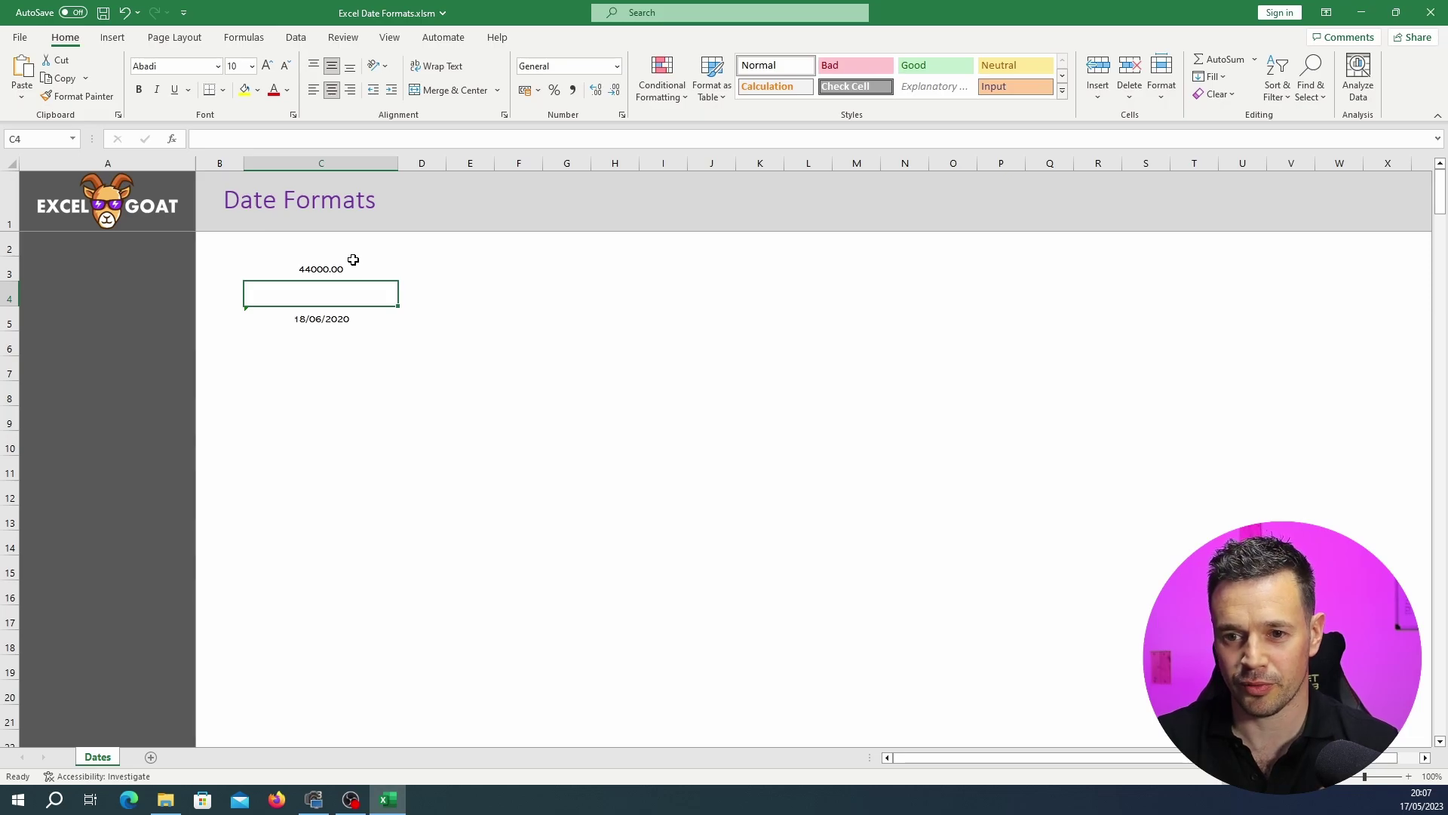
Step: Set cell C3 to 1 to test the earliest date serial number
left_click(343, 275)
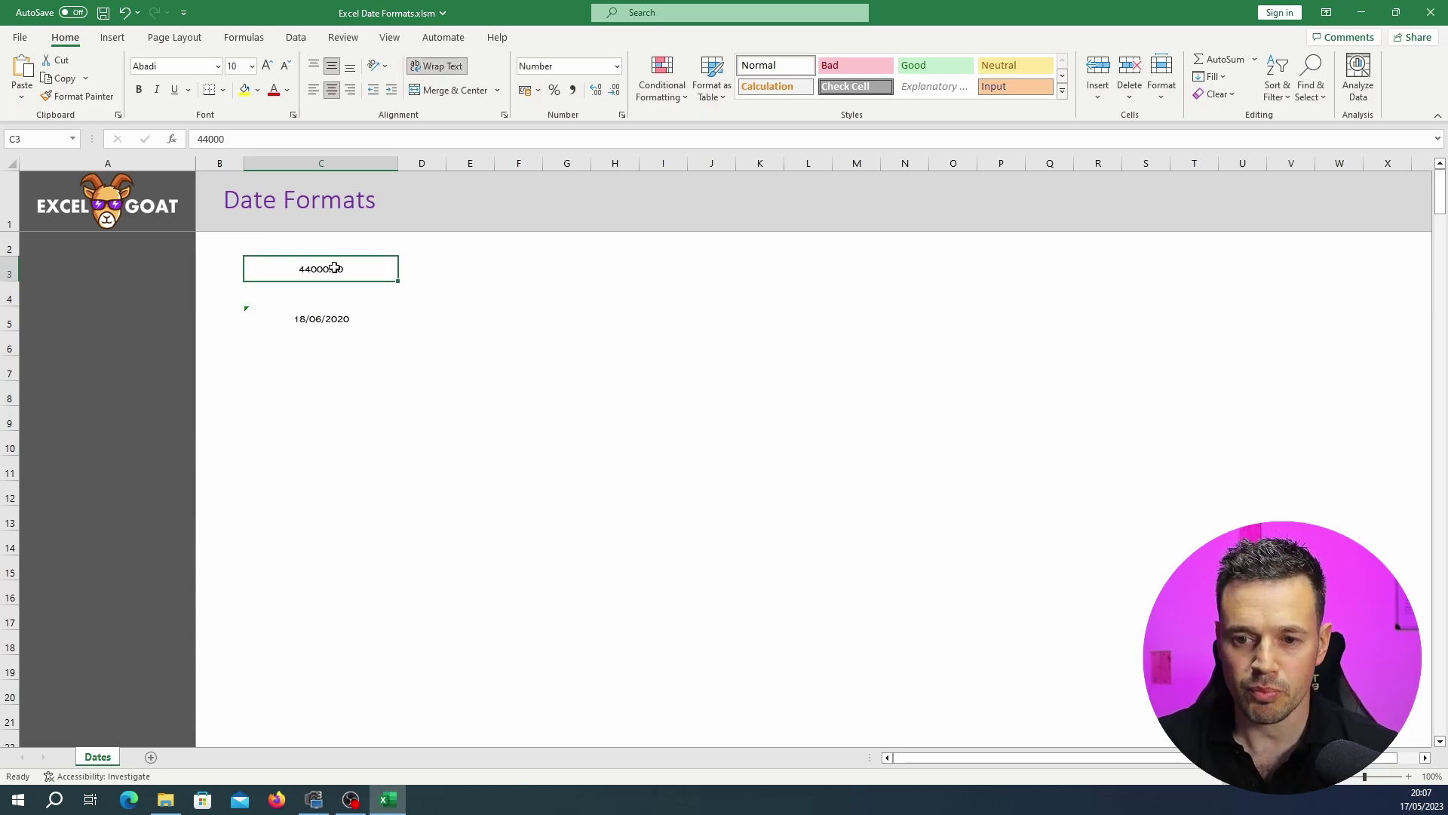
type("1")
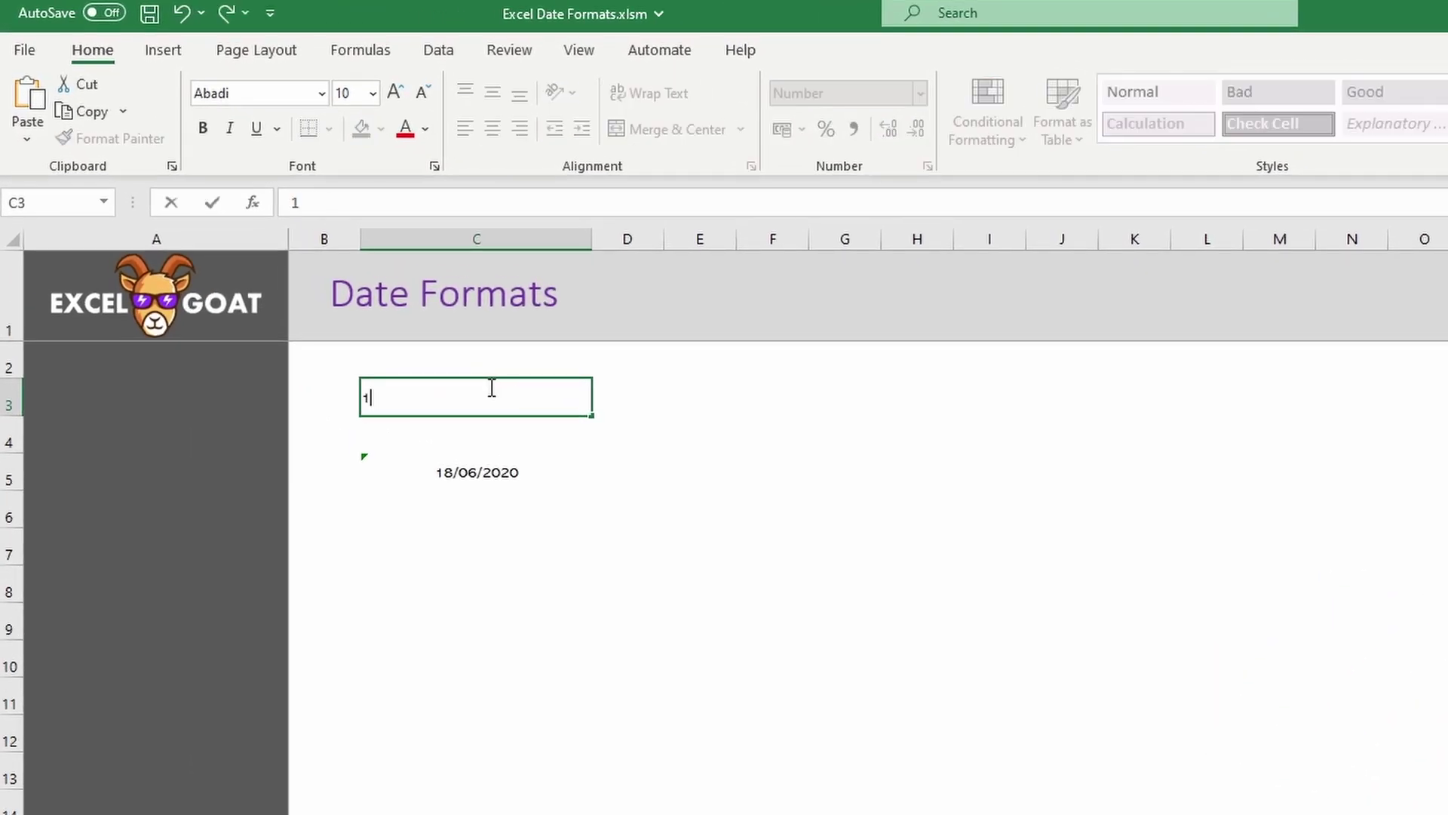
key("Return")
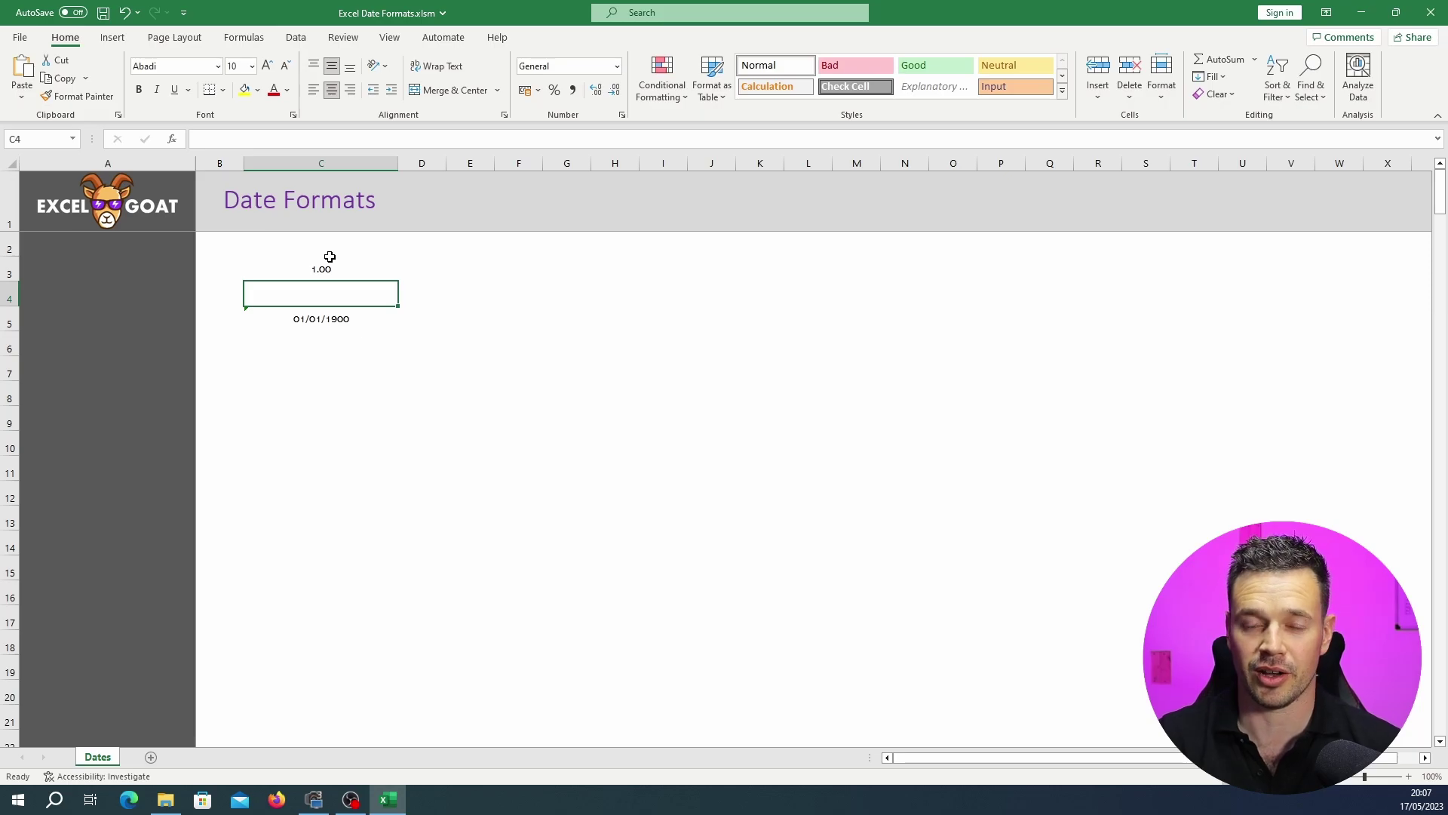
Step: Enter the negative value -3 in cell C3 to test a negative date serial number
left_click(347, 270)
type("-3")
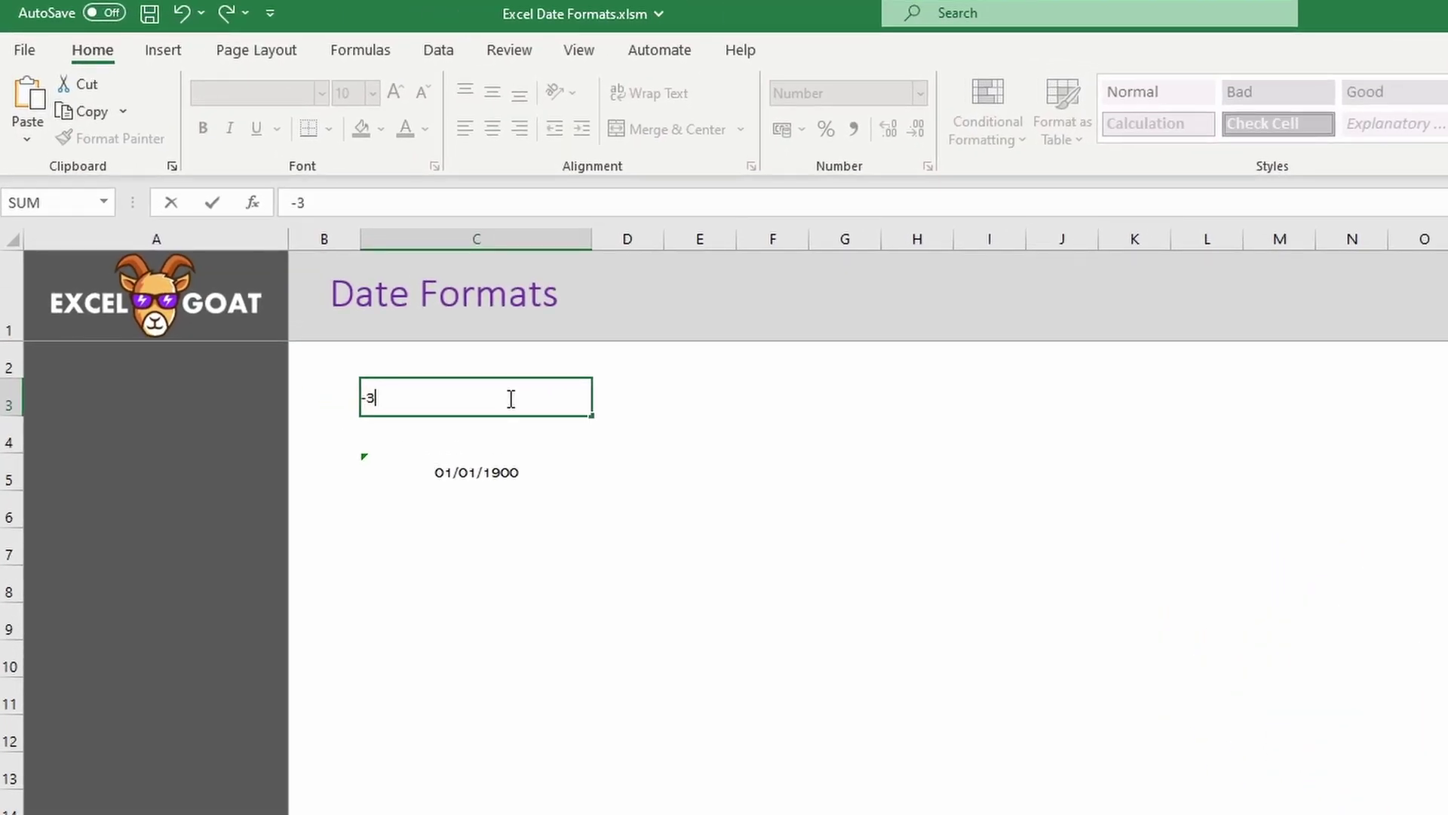
key("Return")
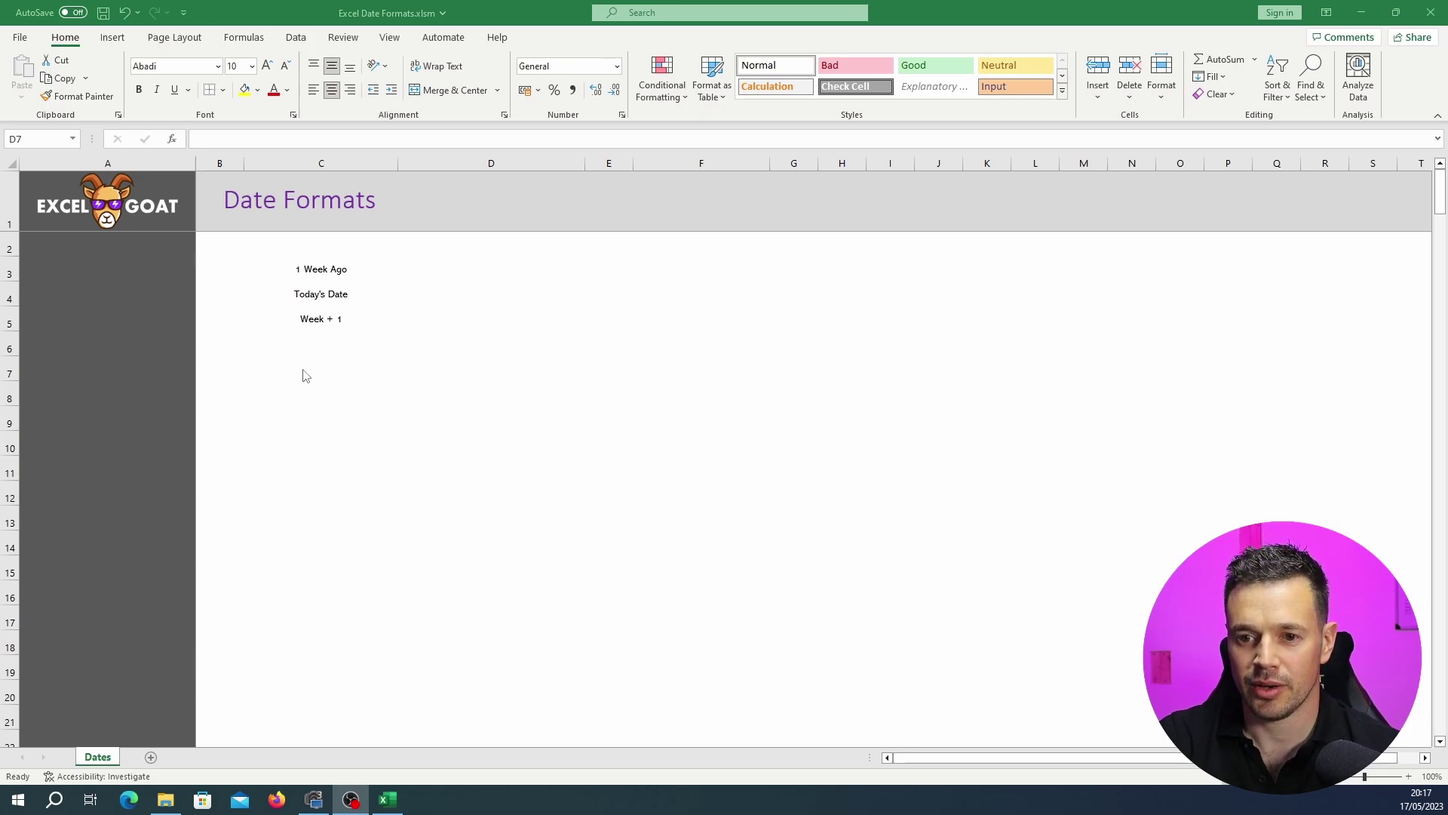
Step: Enter =TODAY() in cell D4 beside the Today's Date label
left_click(338, 295)
left_click(486, 307)
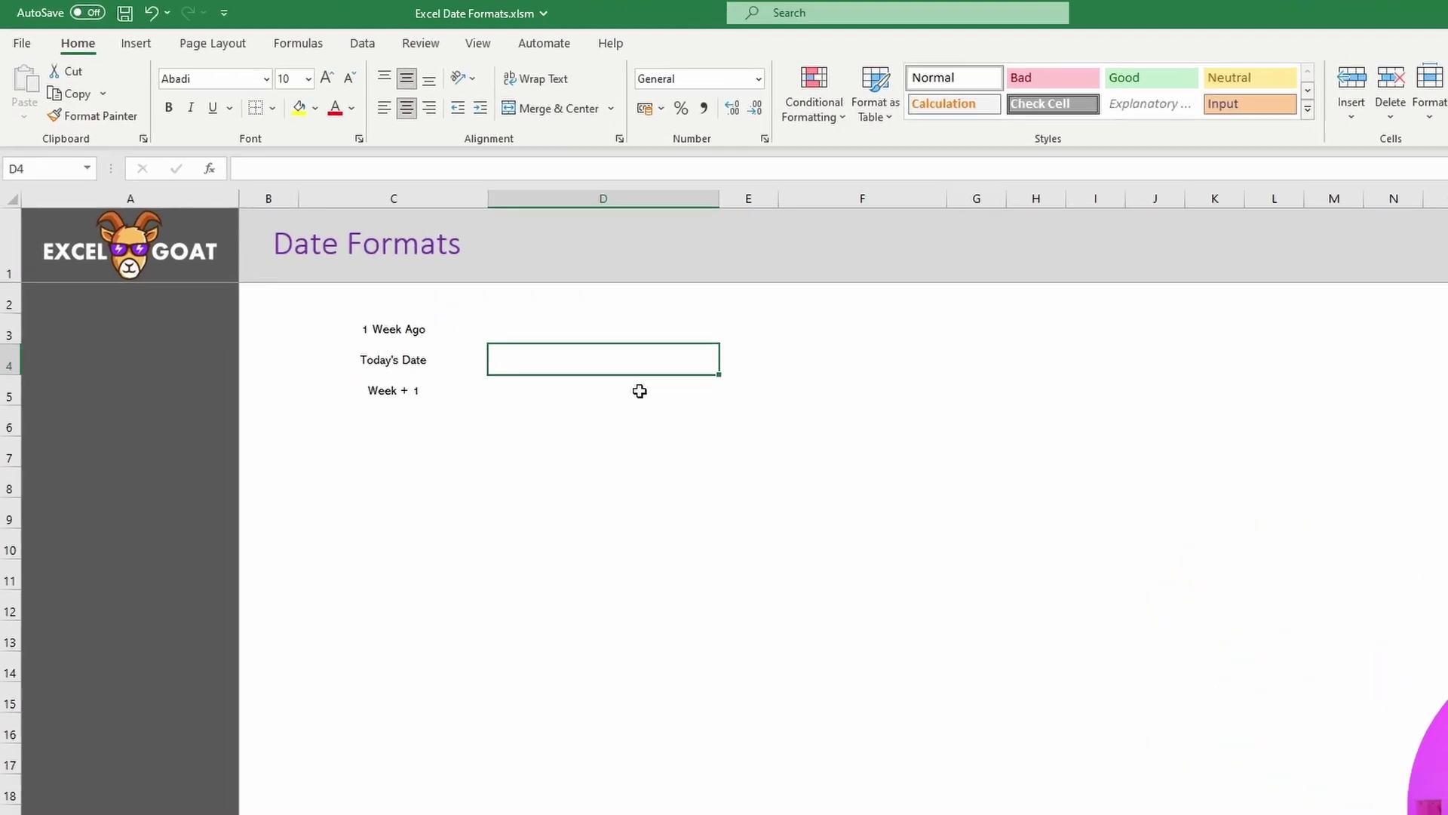
type("=today(")
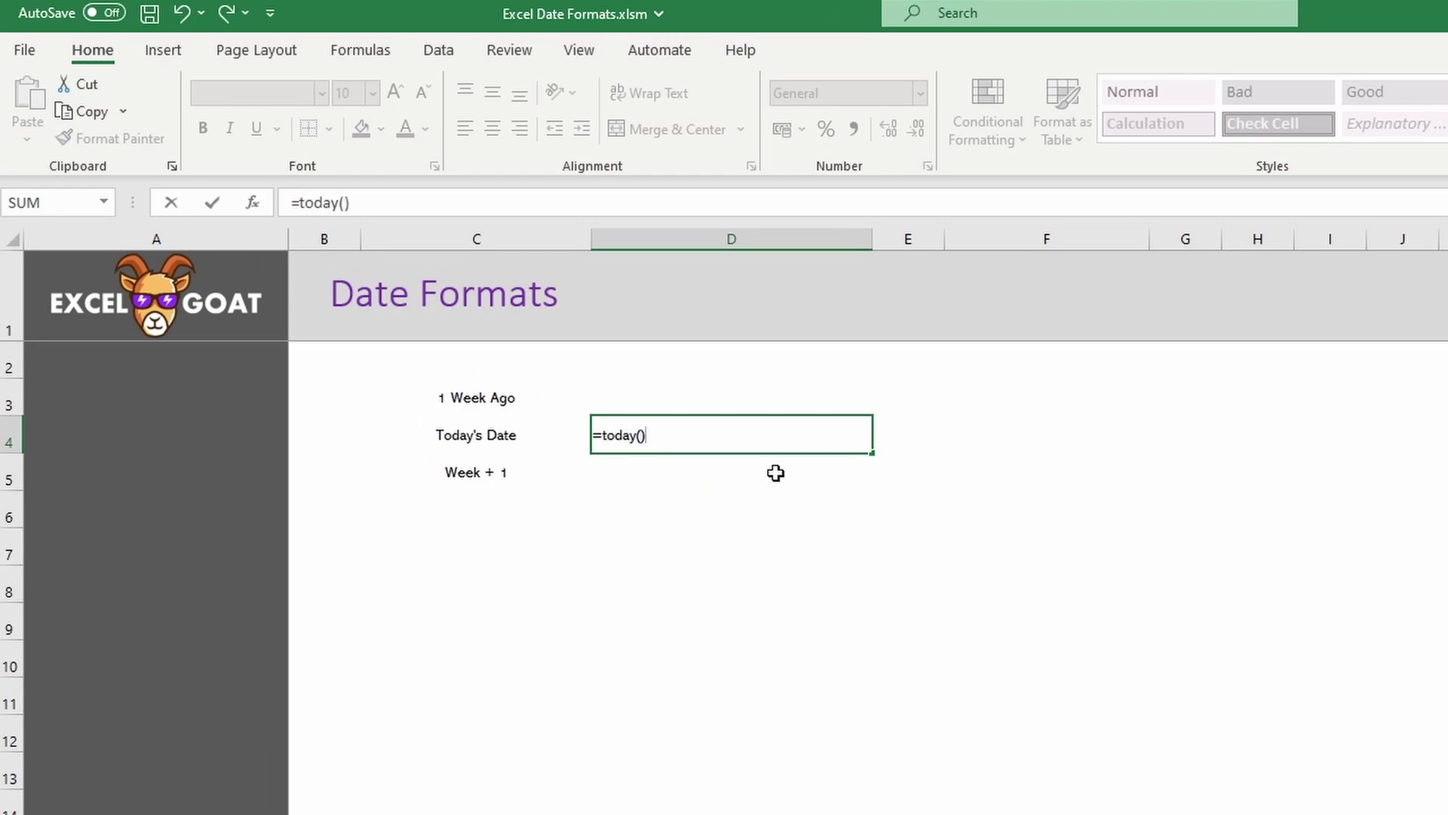
key("Return")
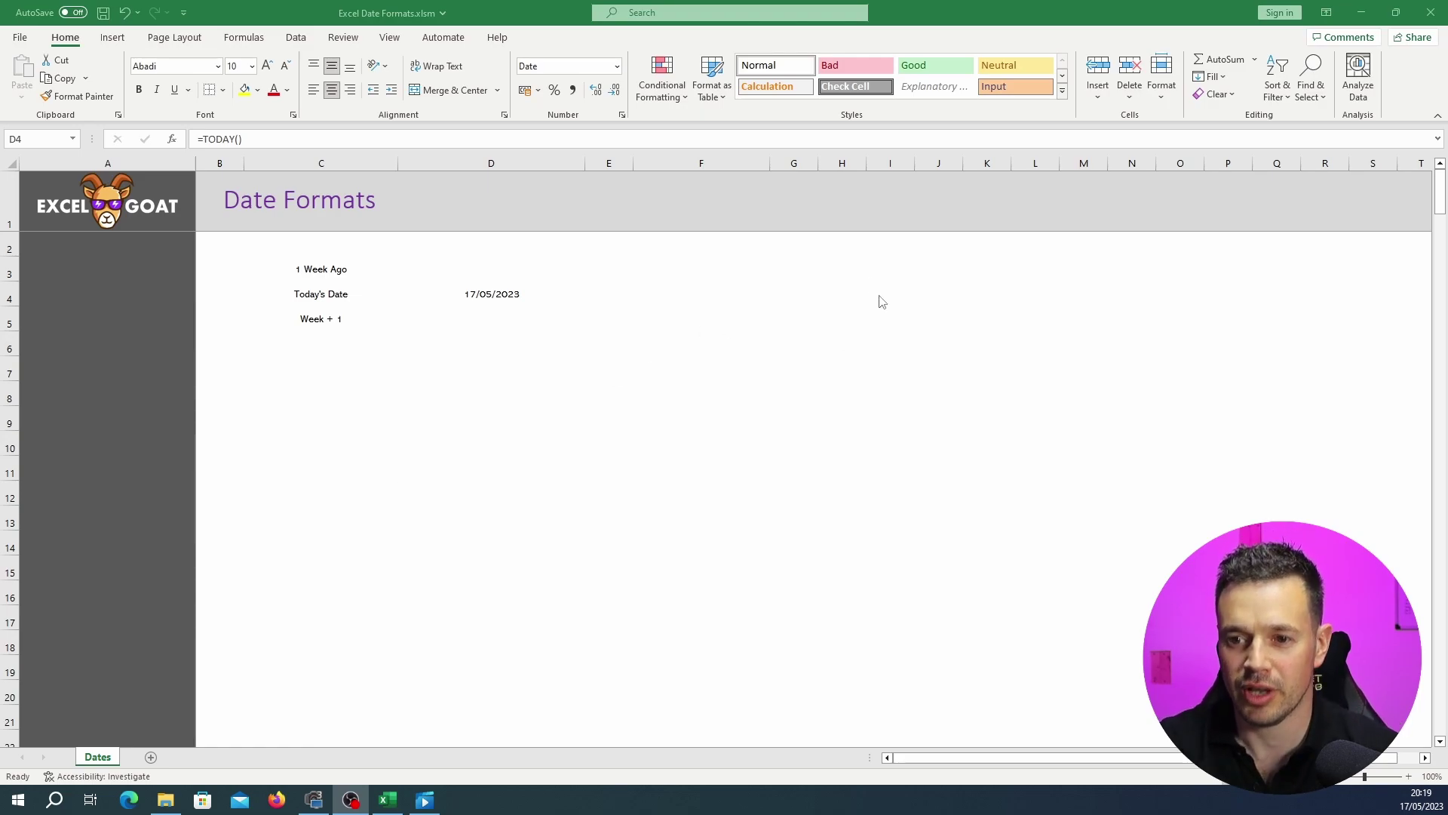
Step: Calculate the 1 Week Ago date in cell D3 with the formula =D4-7
left_click(512, 295)
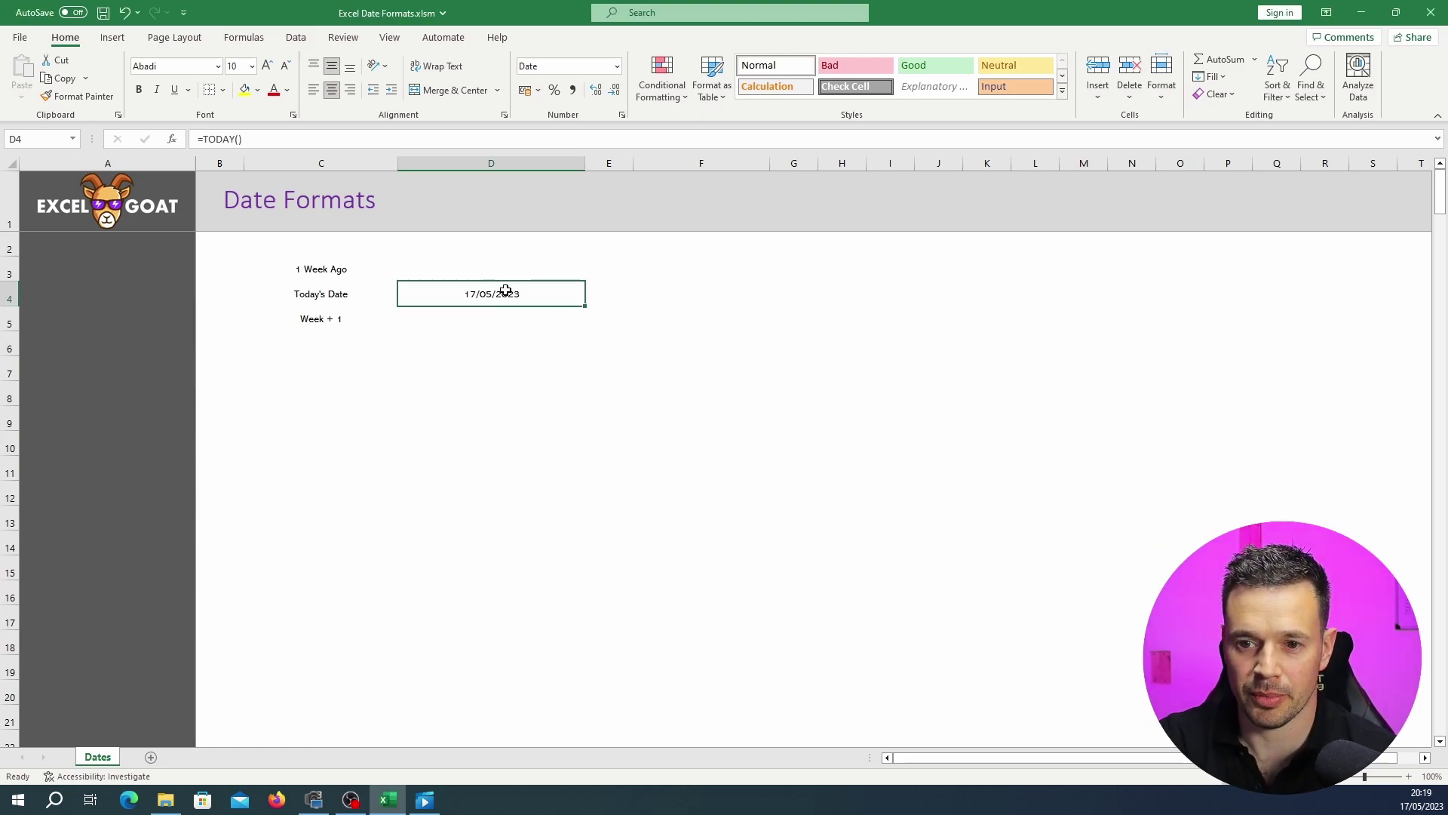
left_click(466, 270)
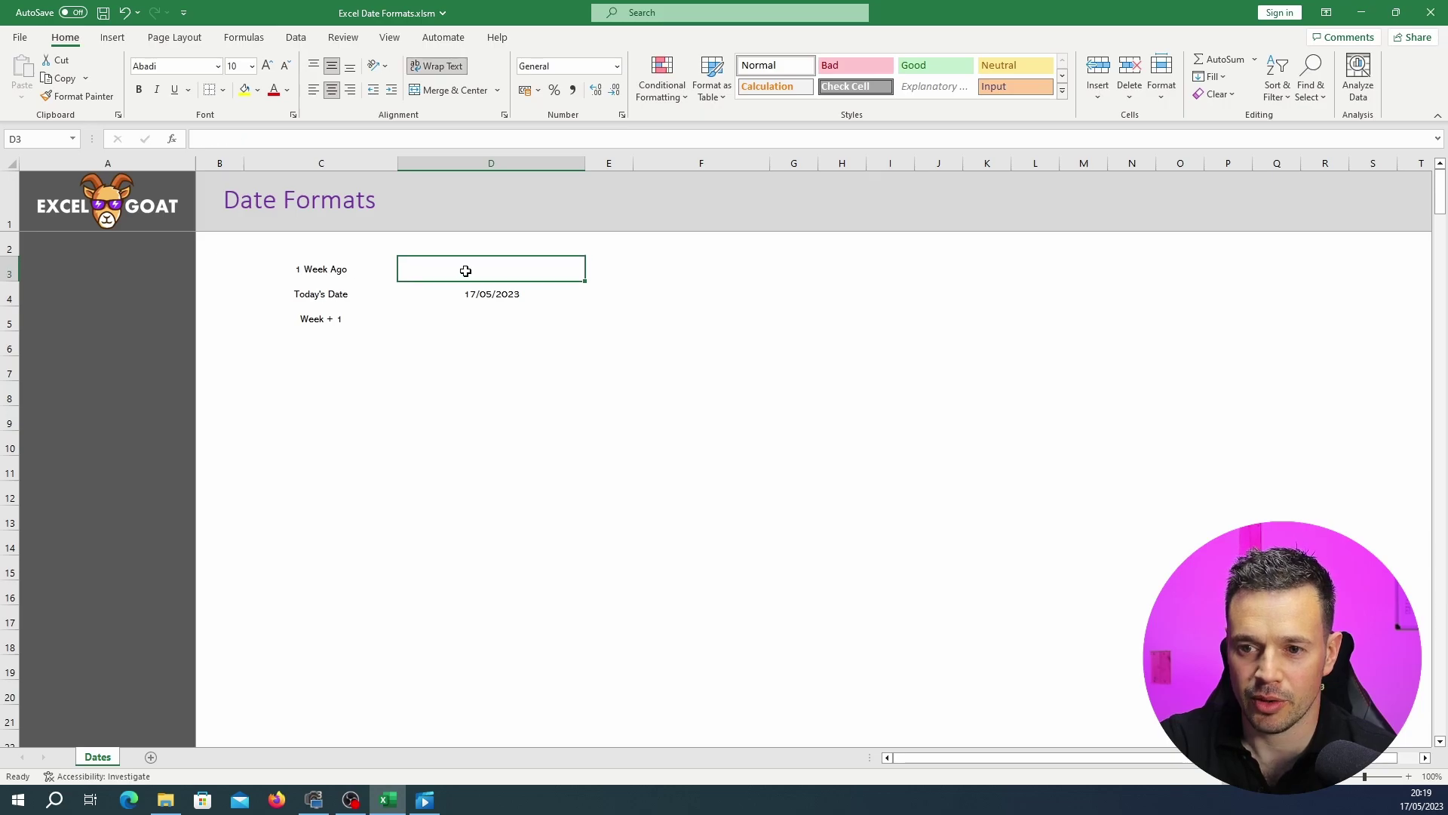
type("=")
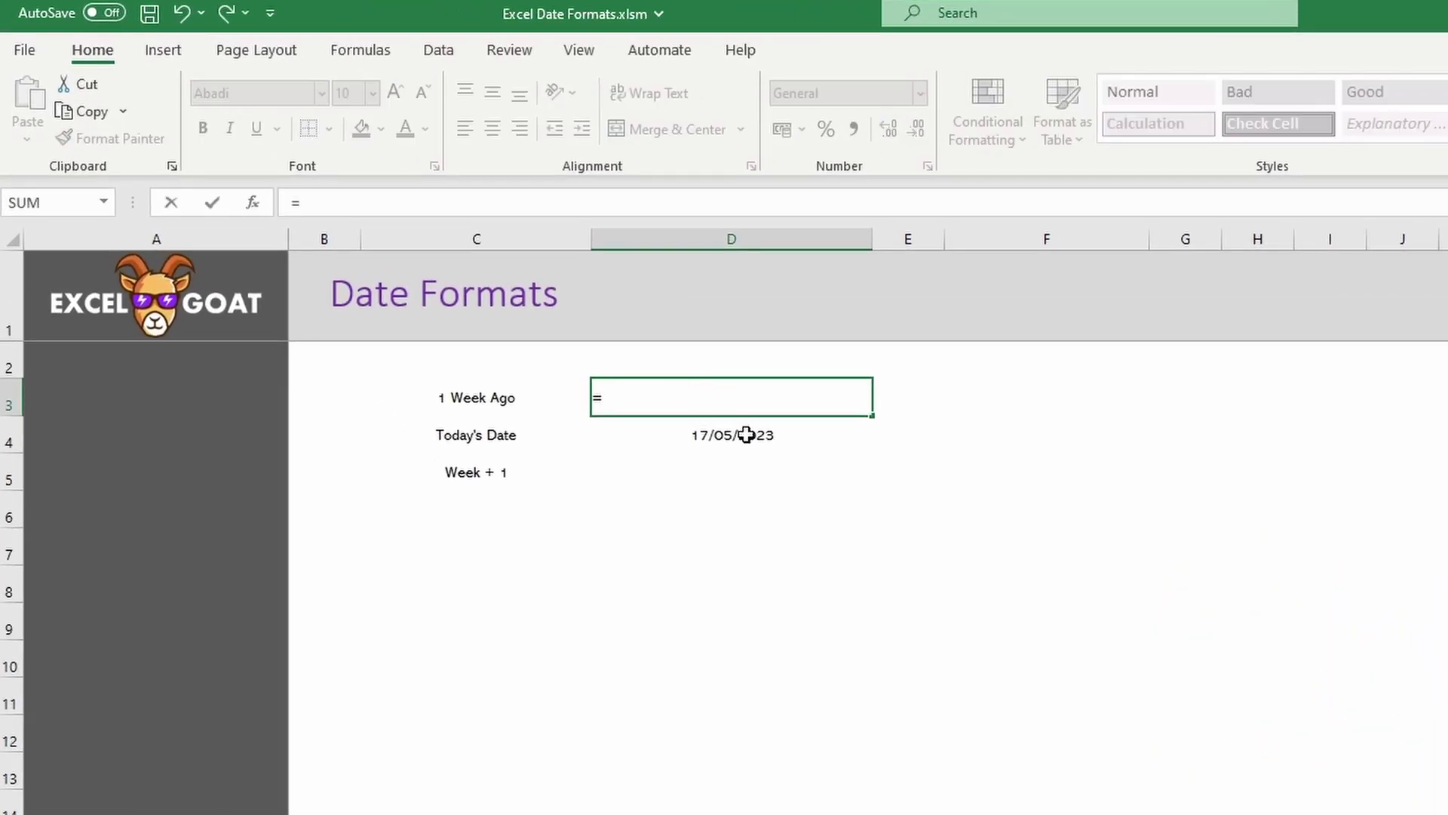
left_click(746, 435)
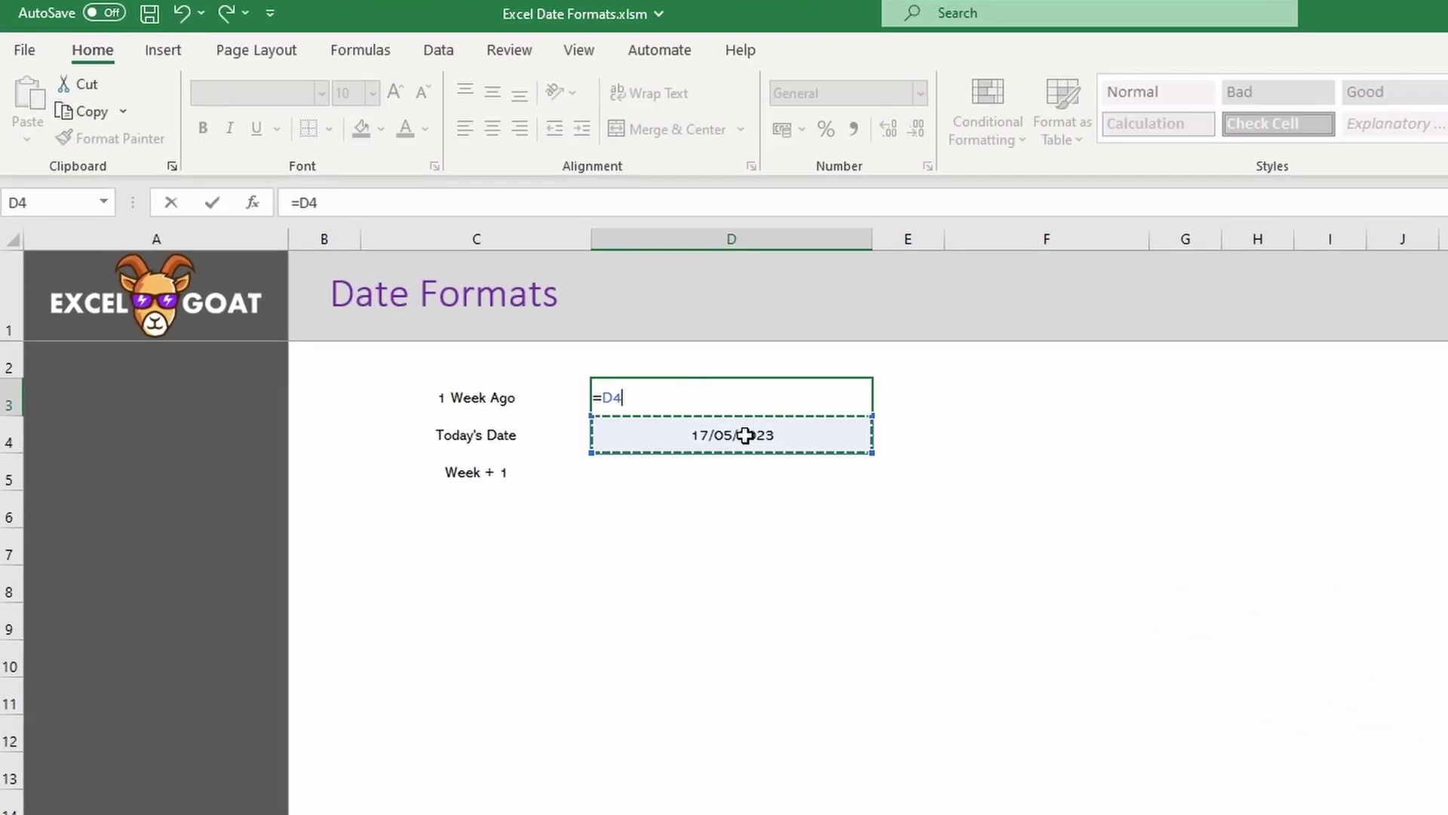
type("-7")
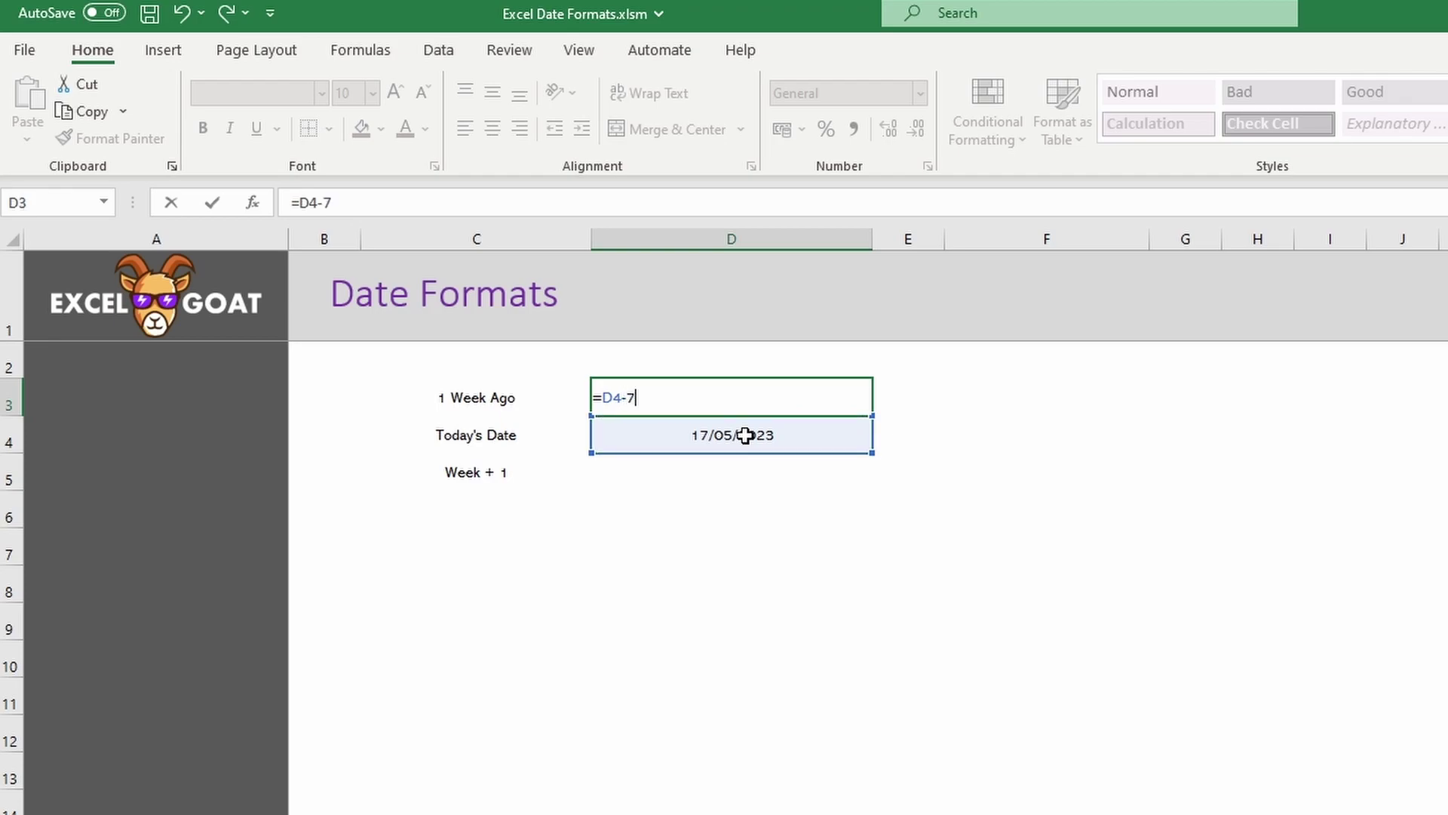
key("Return")
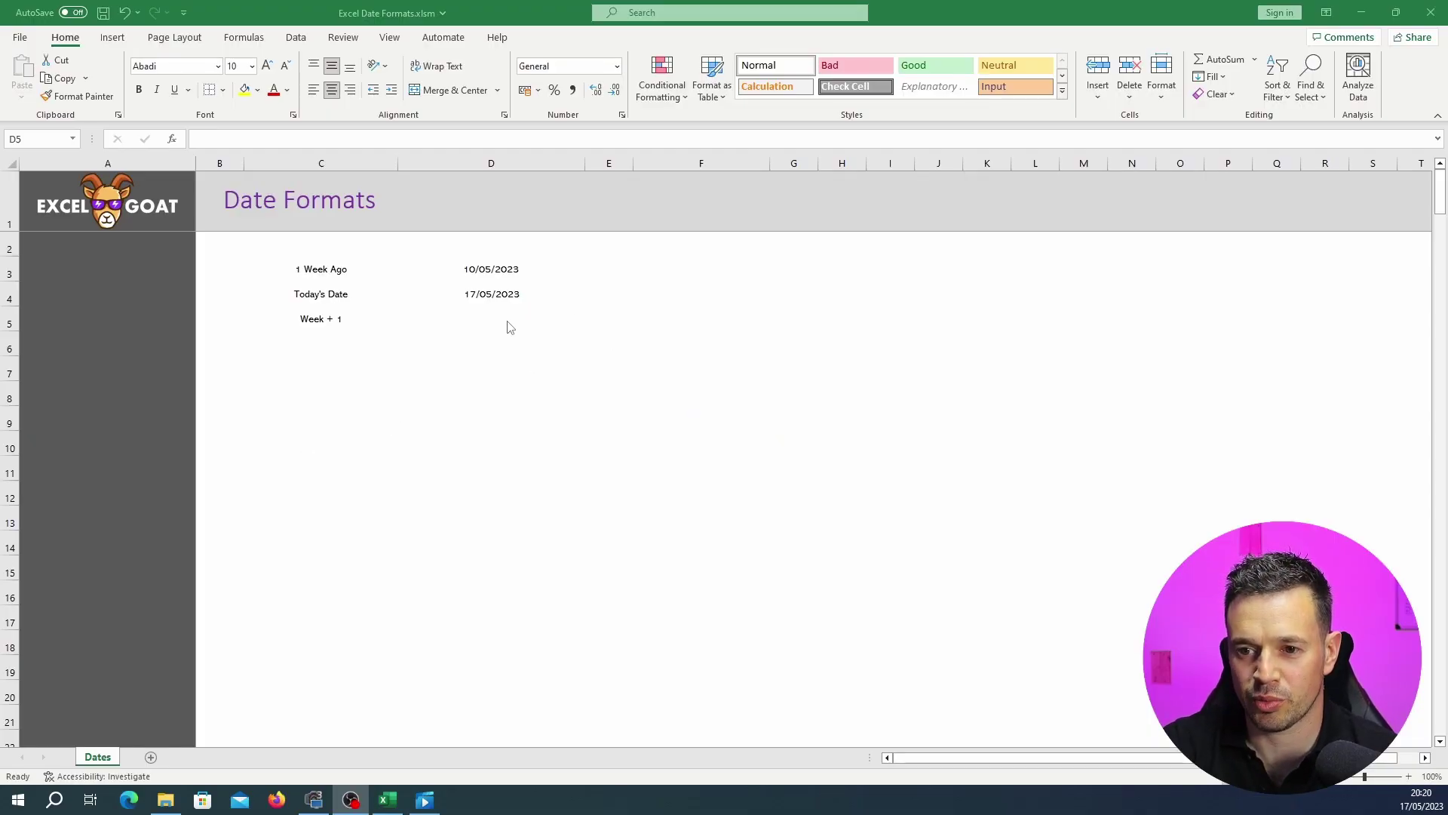
Step: Enter =D4+7 in cell D5 for Week + 1 and fill the label and date down to Week + 14 in row 18
type("=")
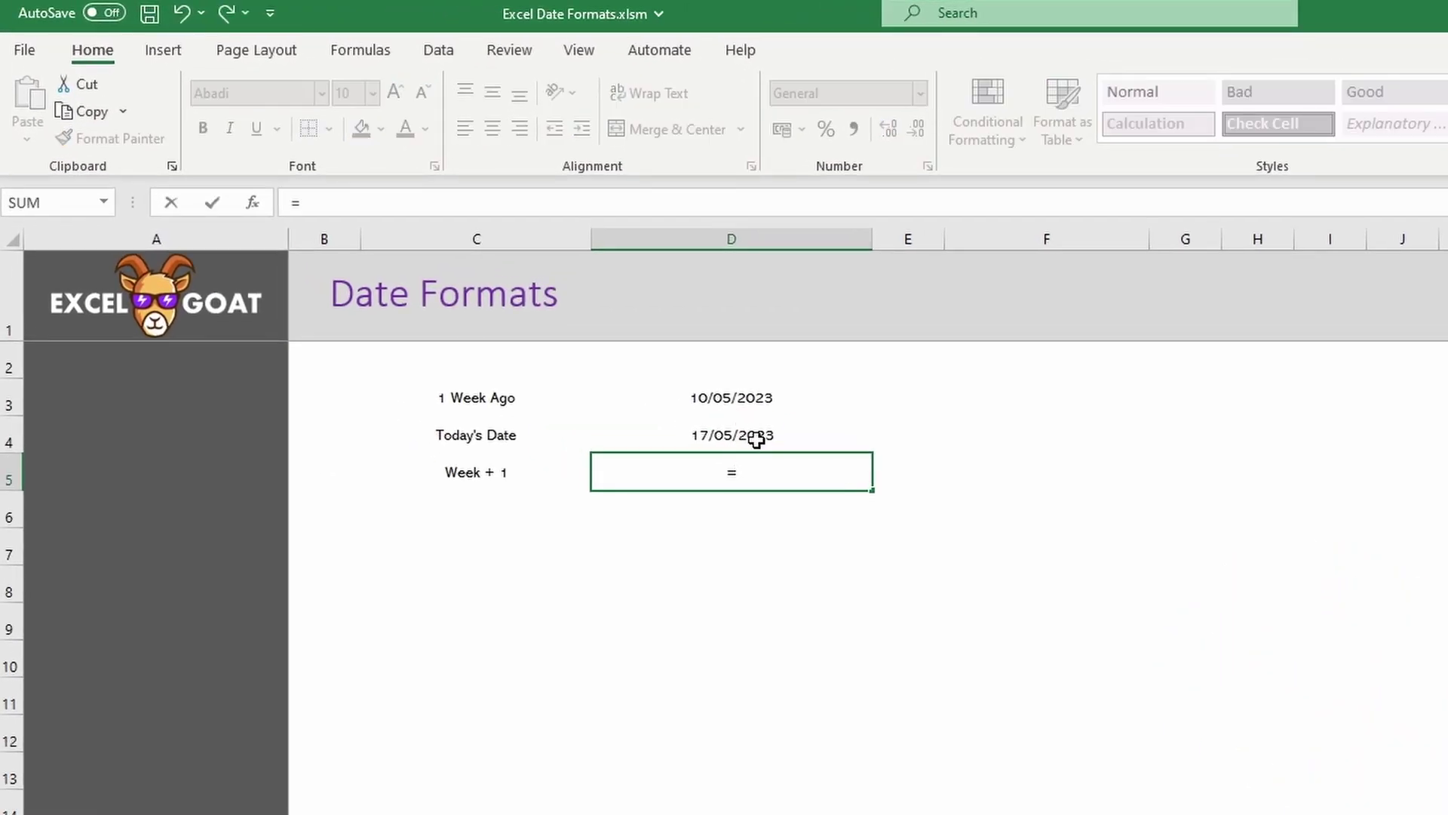
left_click(743, 438)
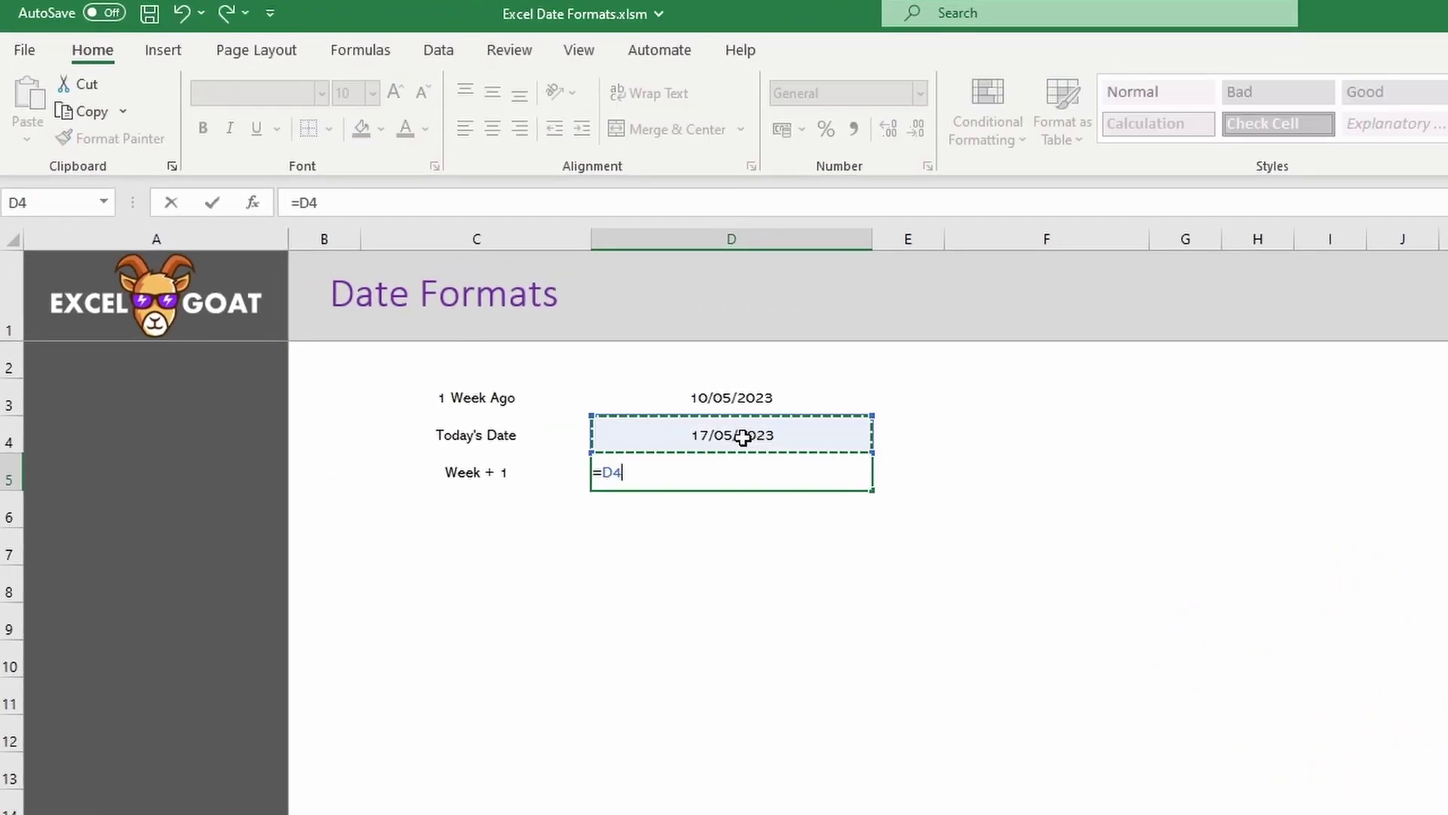
type("+")
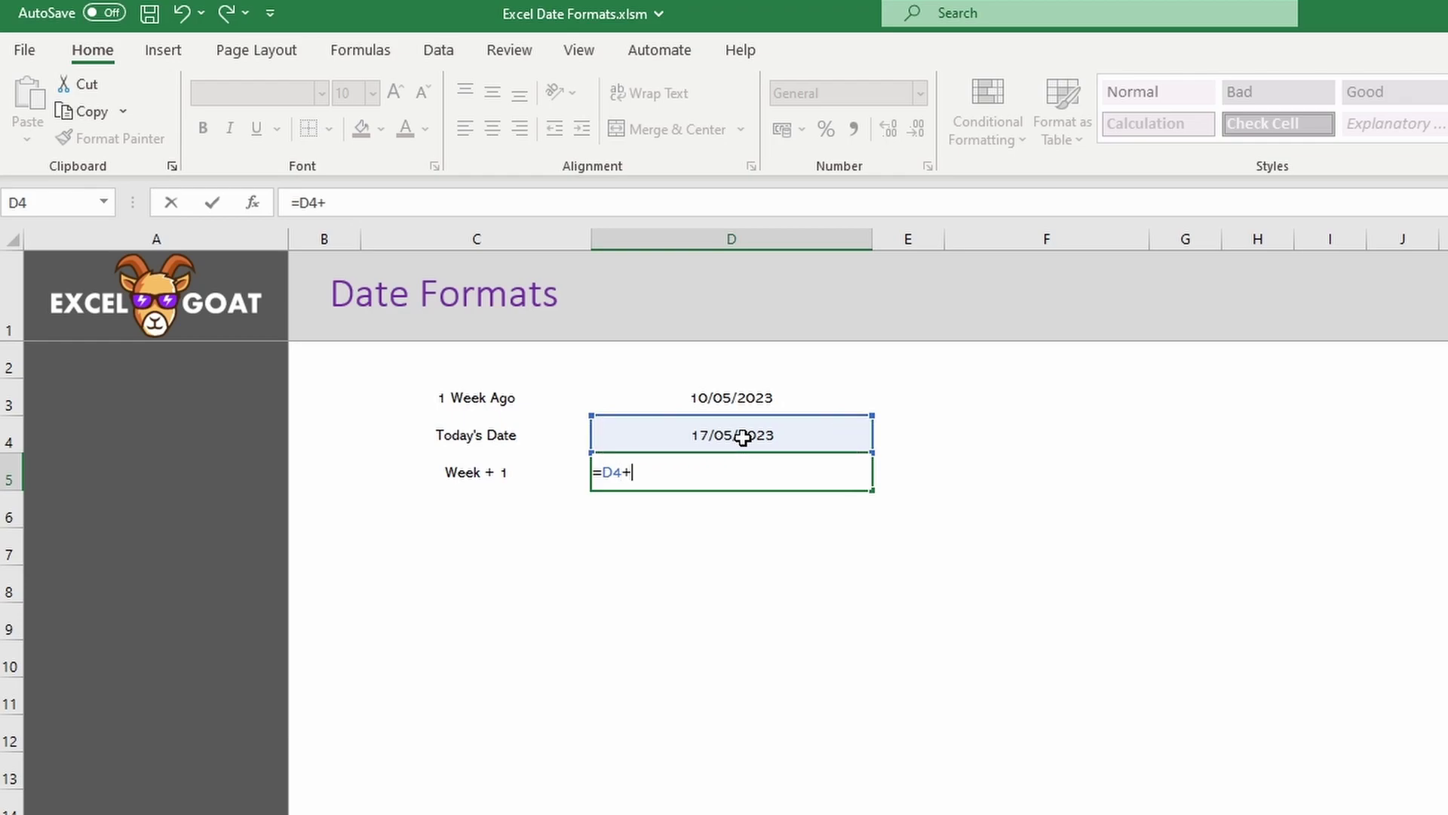
type("7")
key("Return")
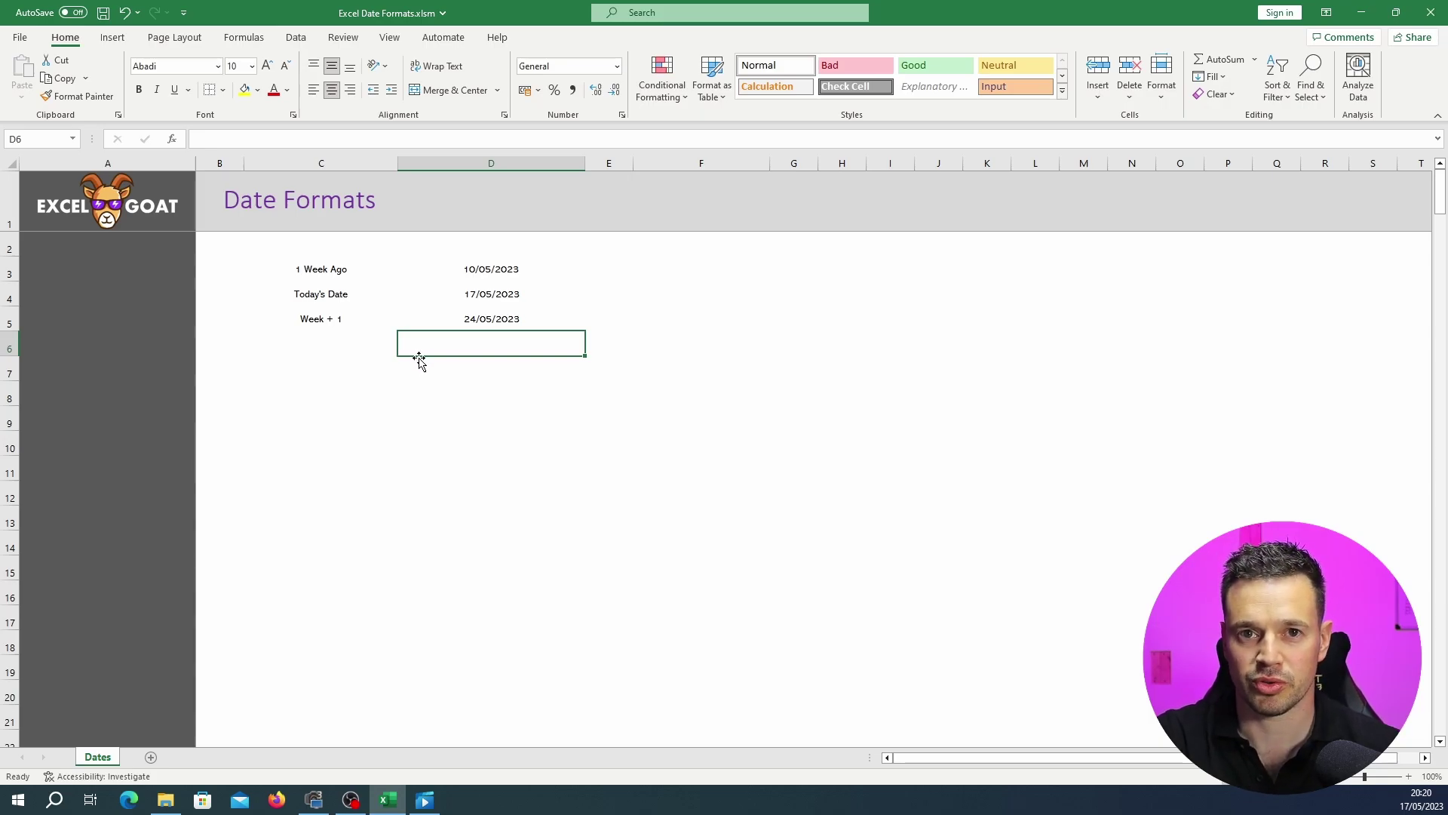
left_click_drag(321, 315, 462, 317)
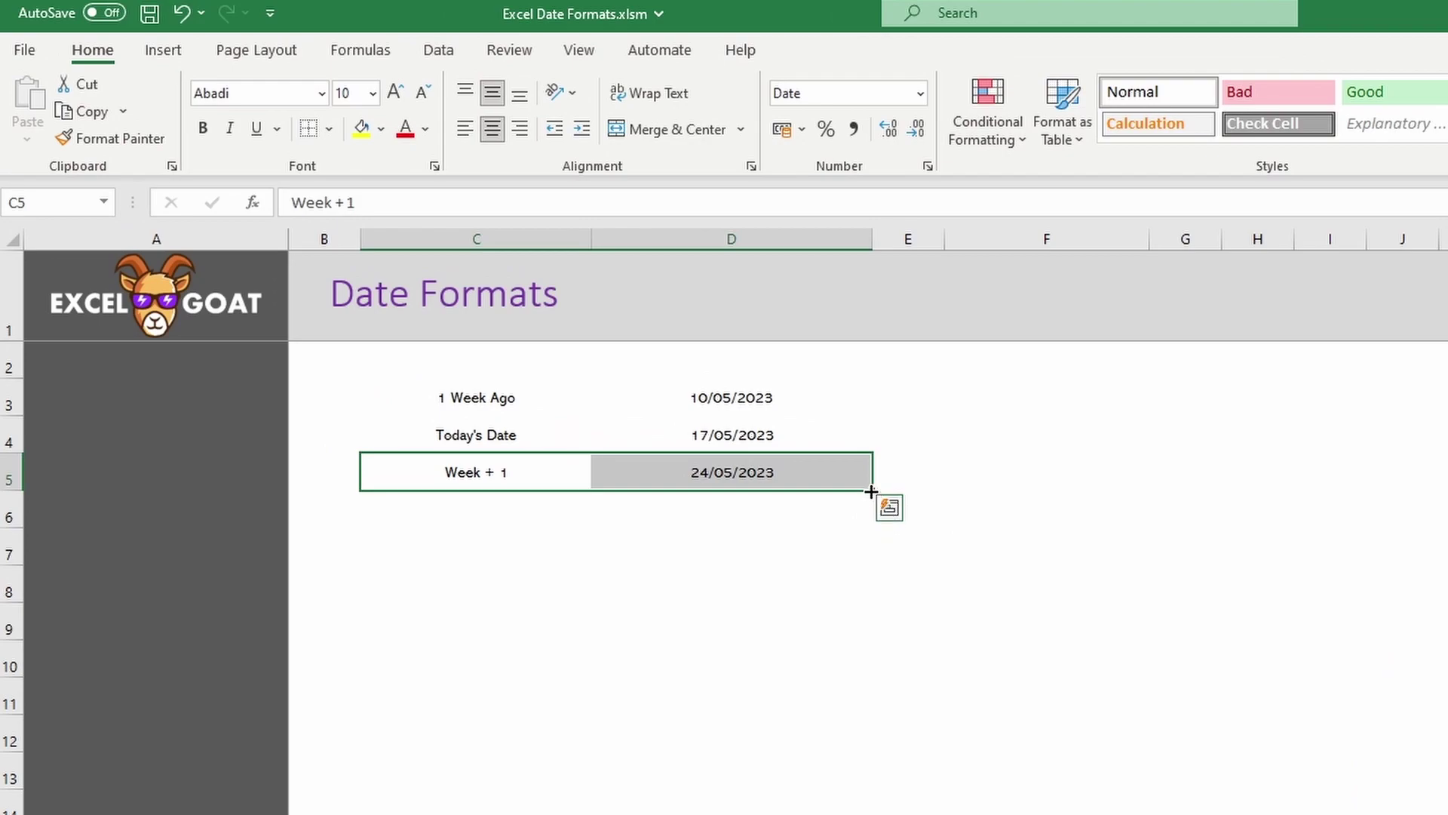
left_click_drag(871, 492, 869, 813)
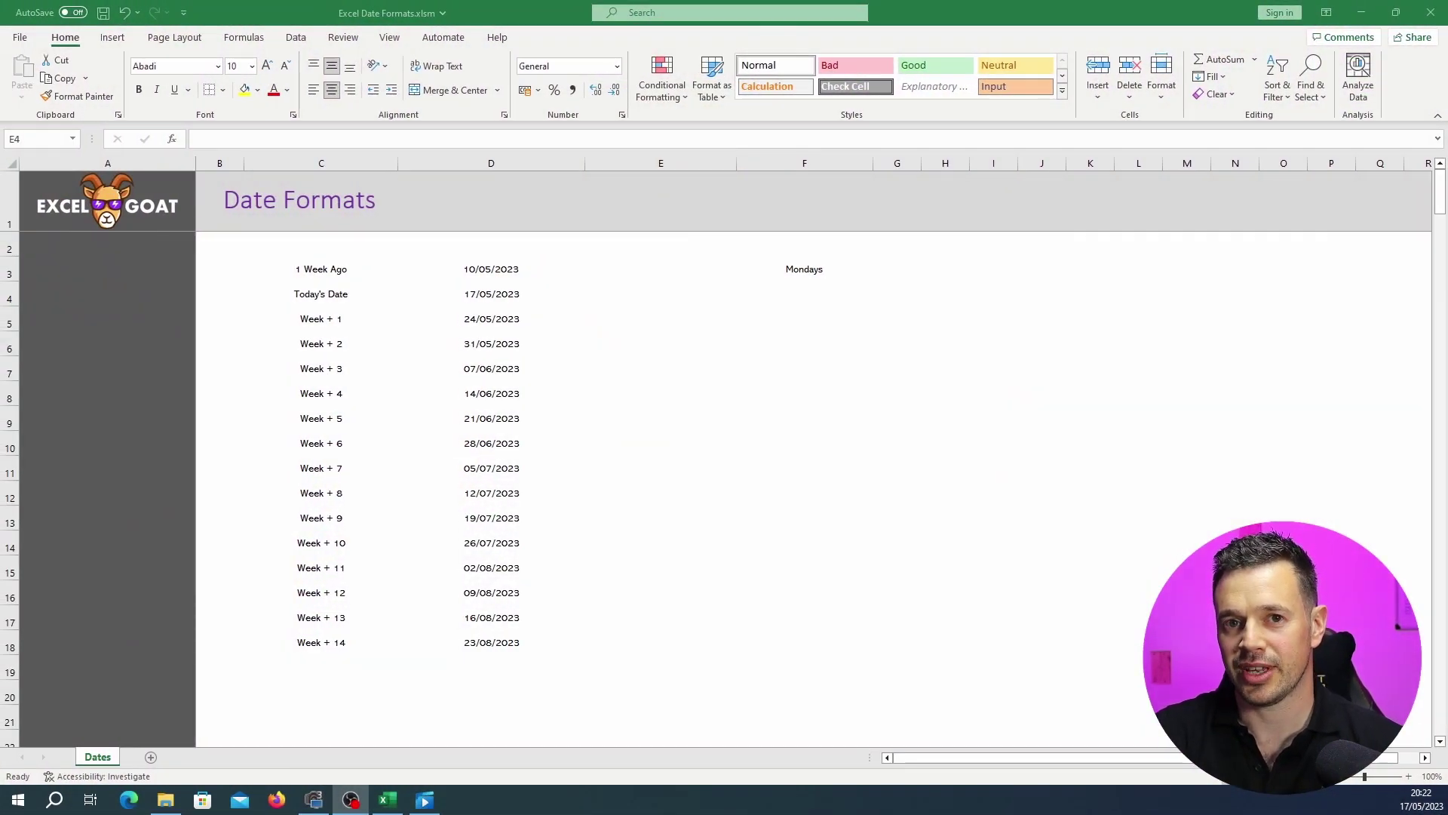
Step: Enter =TEXT(D4,"ddd") in cell E4 to return the abbreviated weekday name of today's date
left_click(513, 296)
left_click(512, 295)
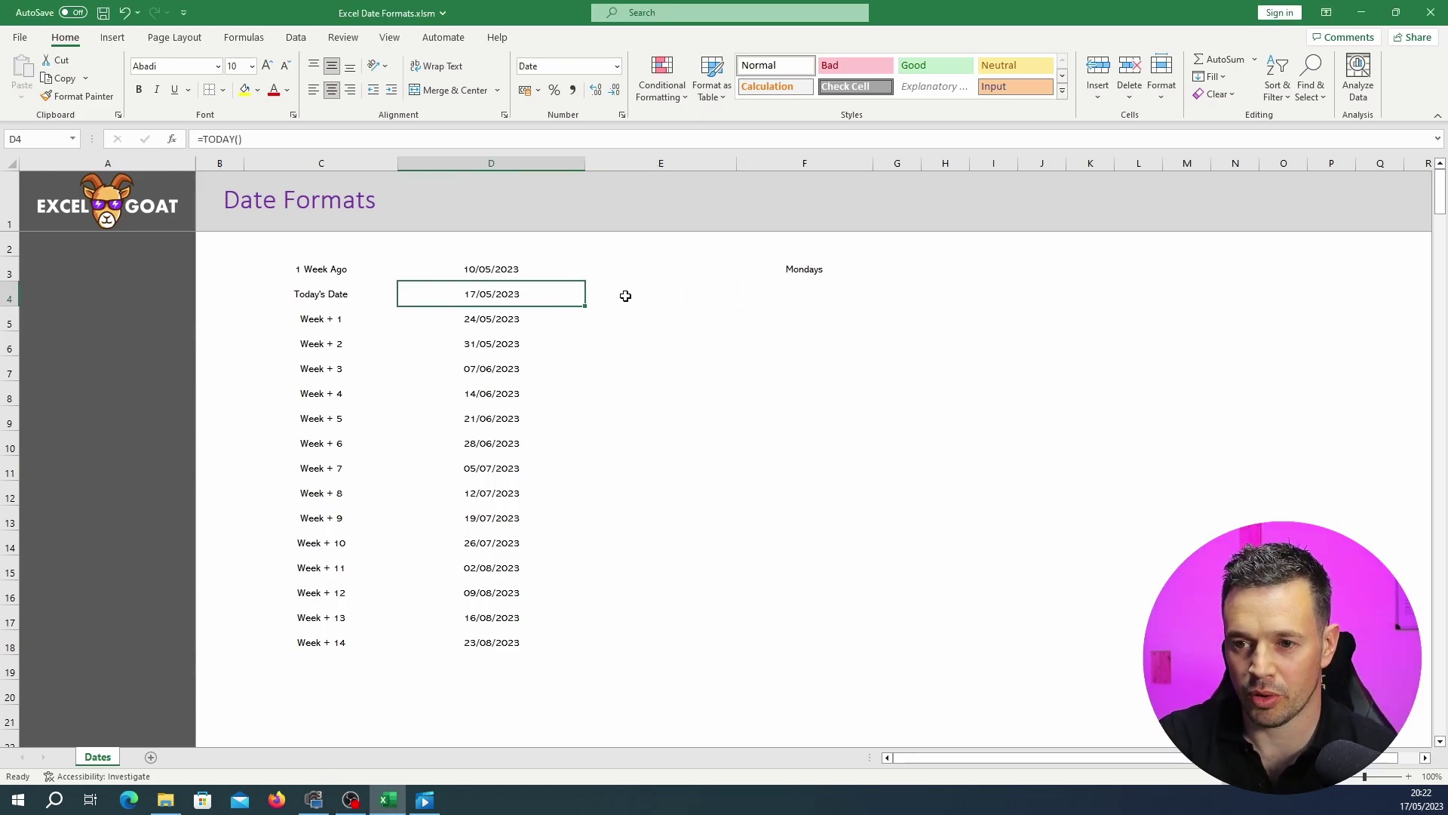
left_click(625, 295)
type("=")
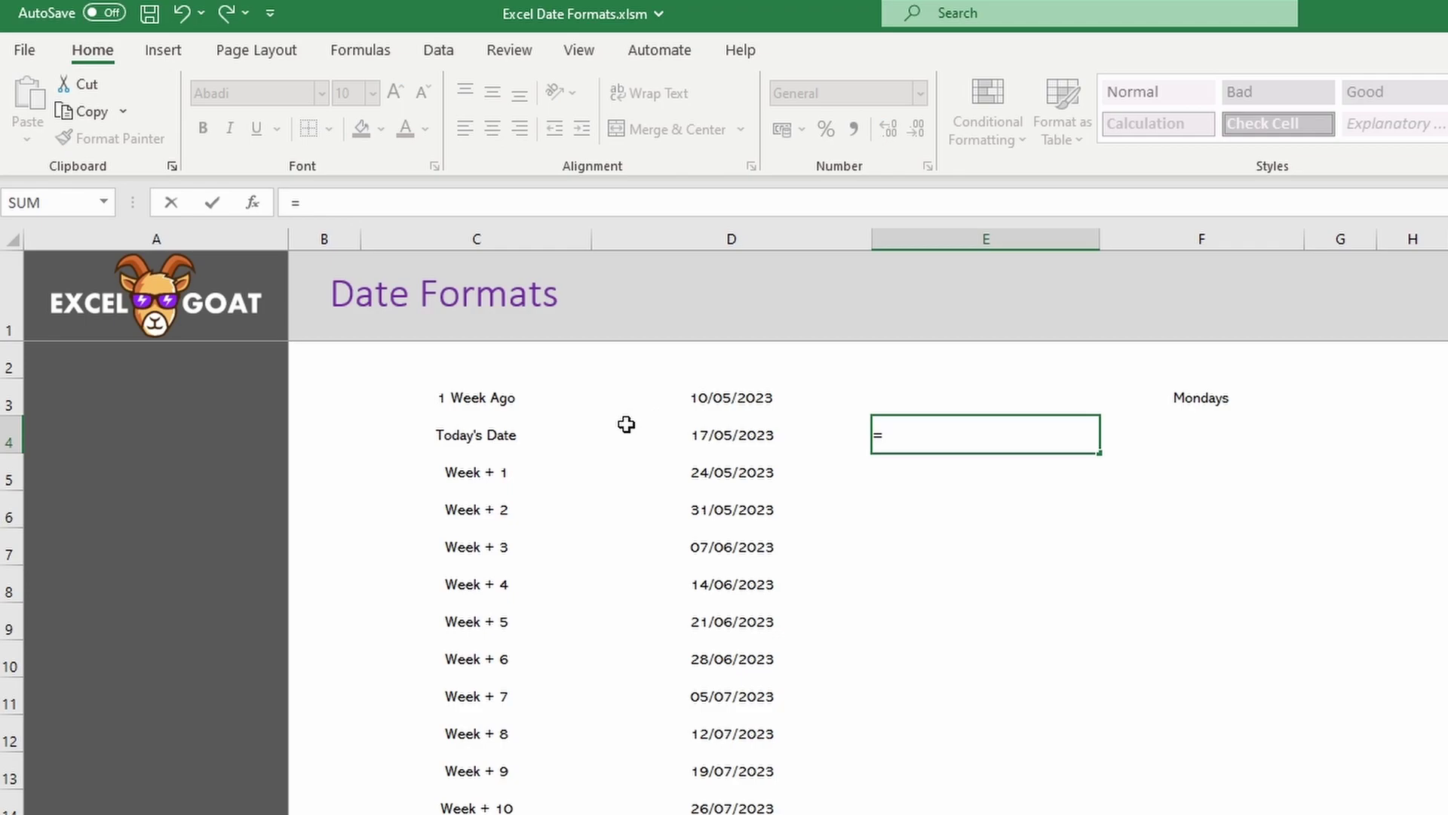
type("text(")
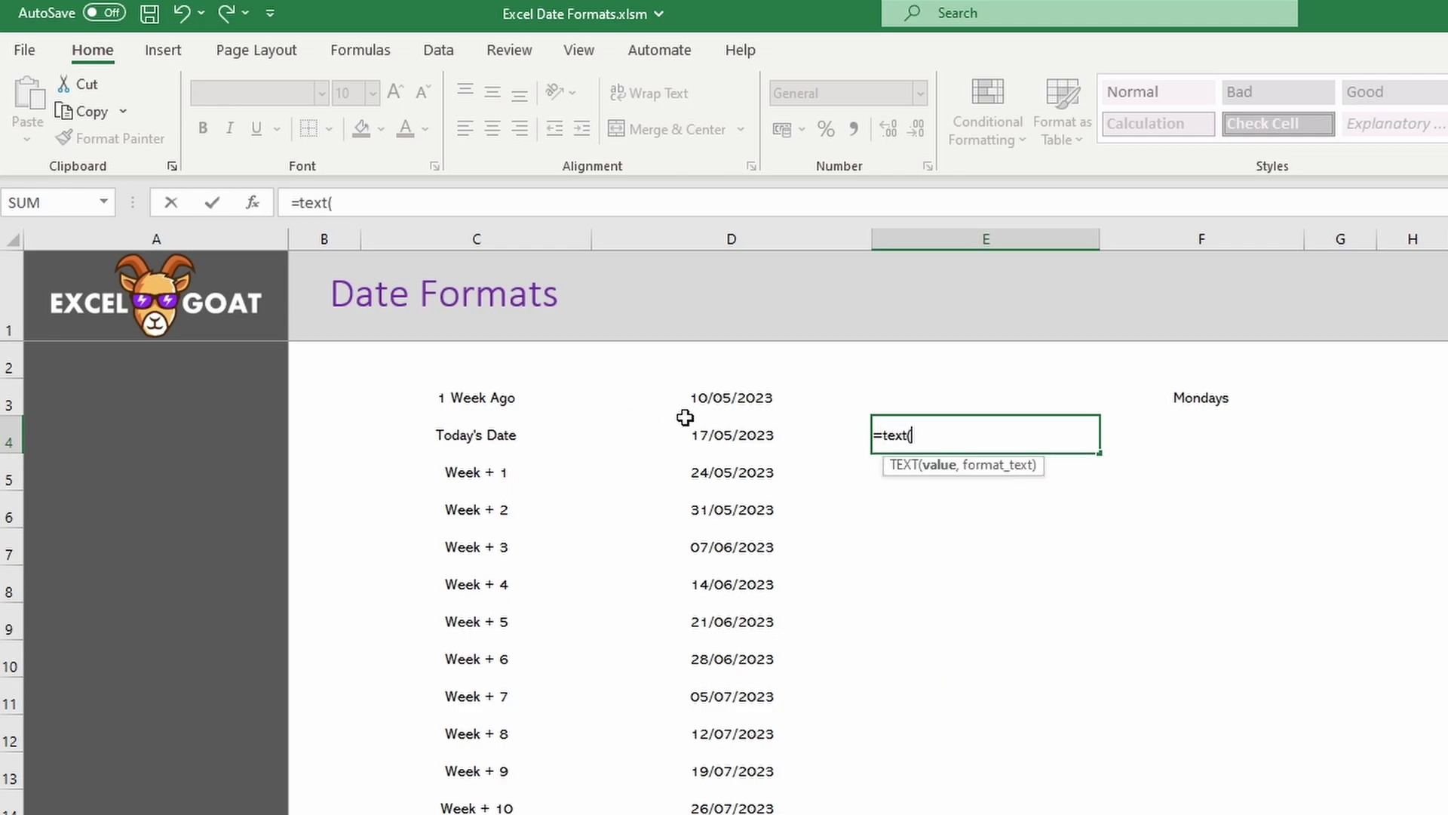
left_click(750, 434)
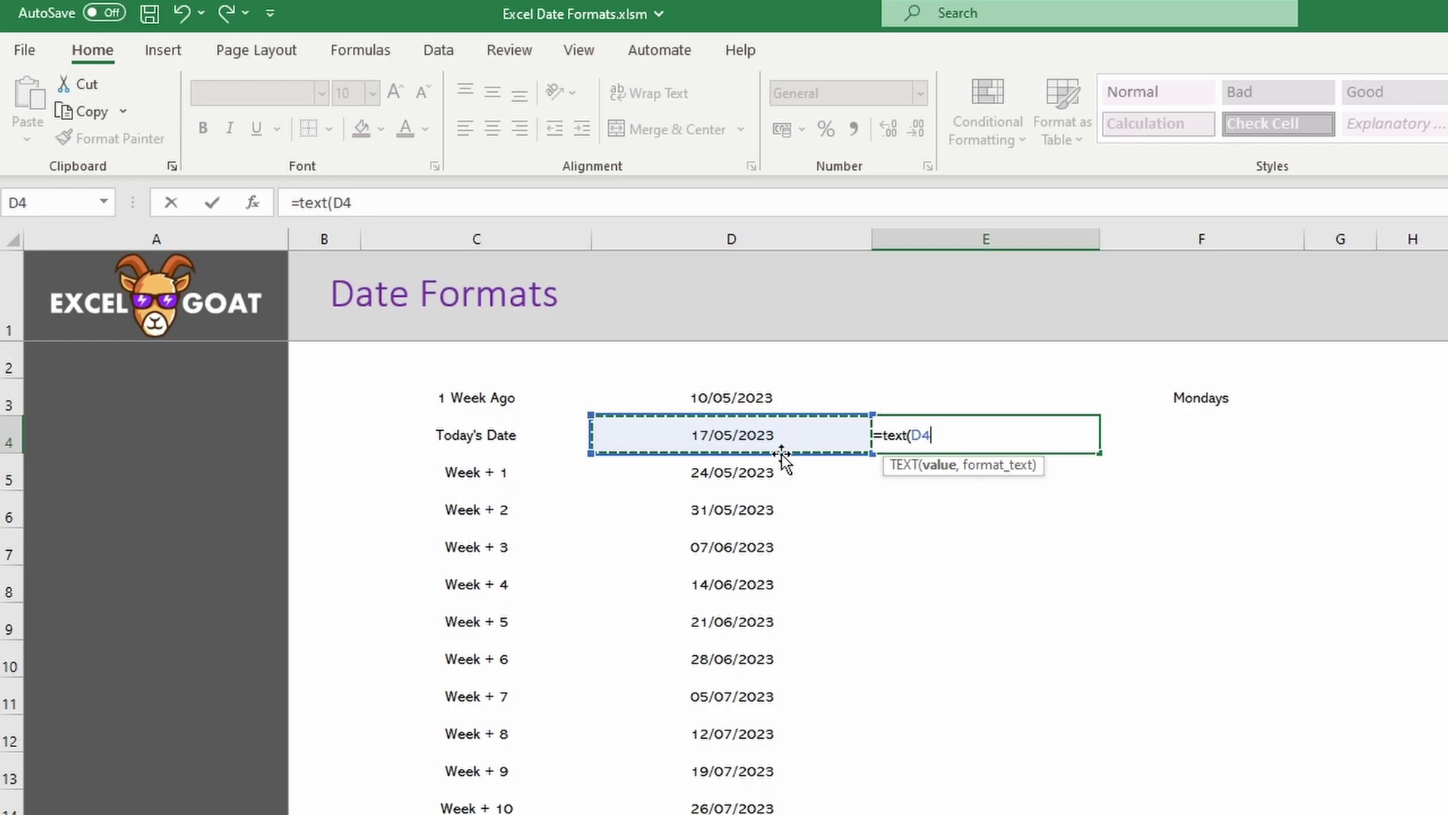
type(",\"ddd")
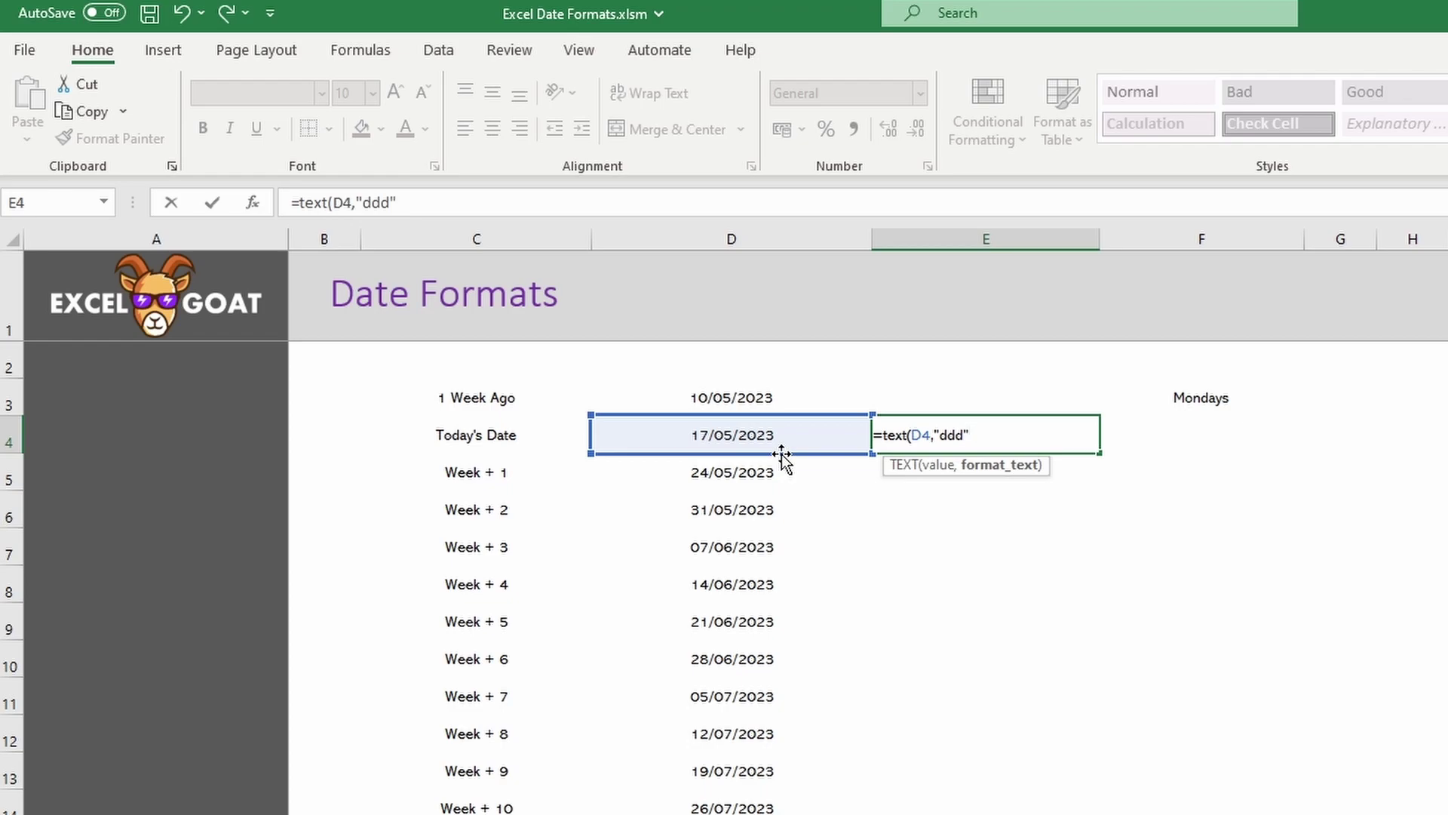
type(")")
key("Return")
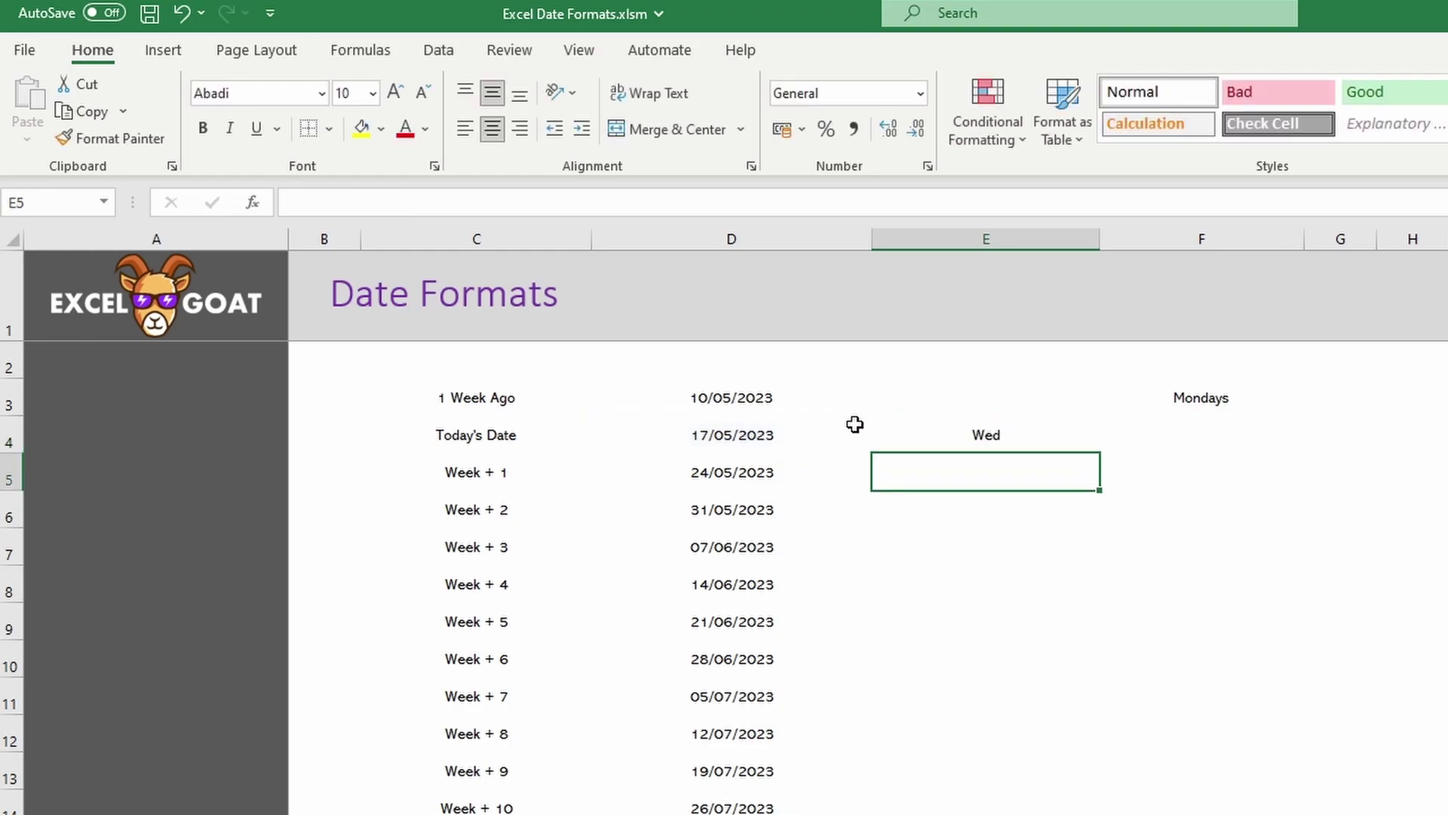
Step: Change the format code in E4 to "dddd" for the full weekday name and fill the formula down to E17
left_click(947, 439)
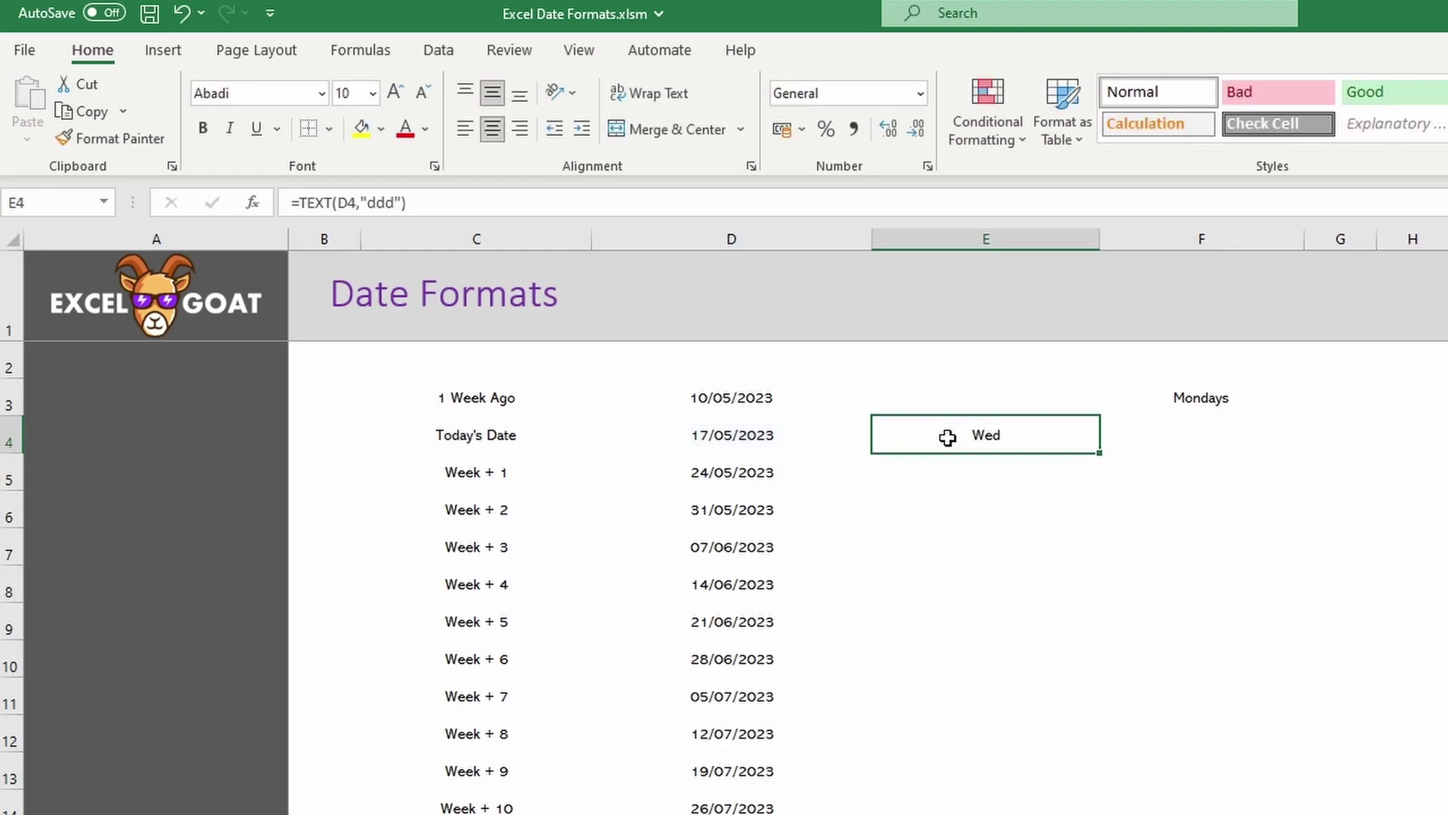
left_click(404, 205)
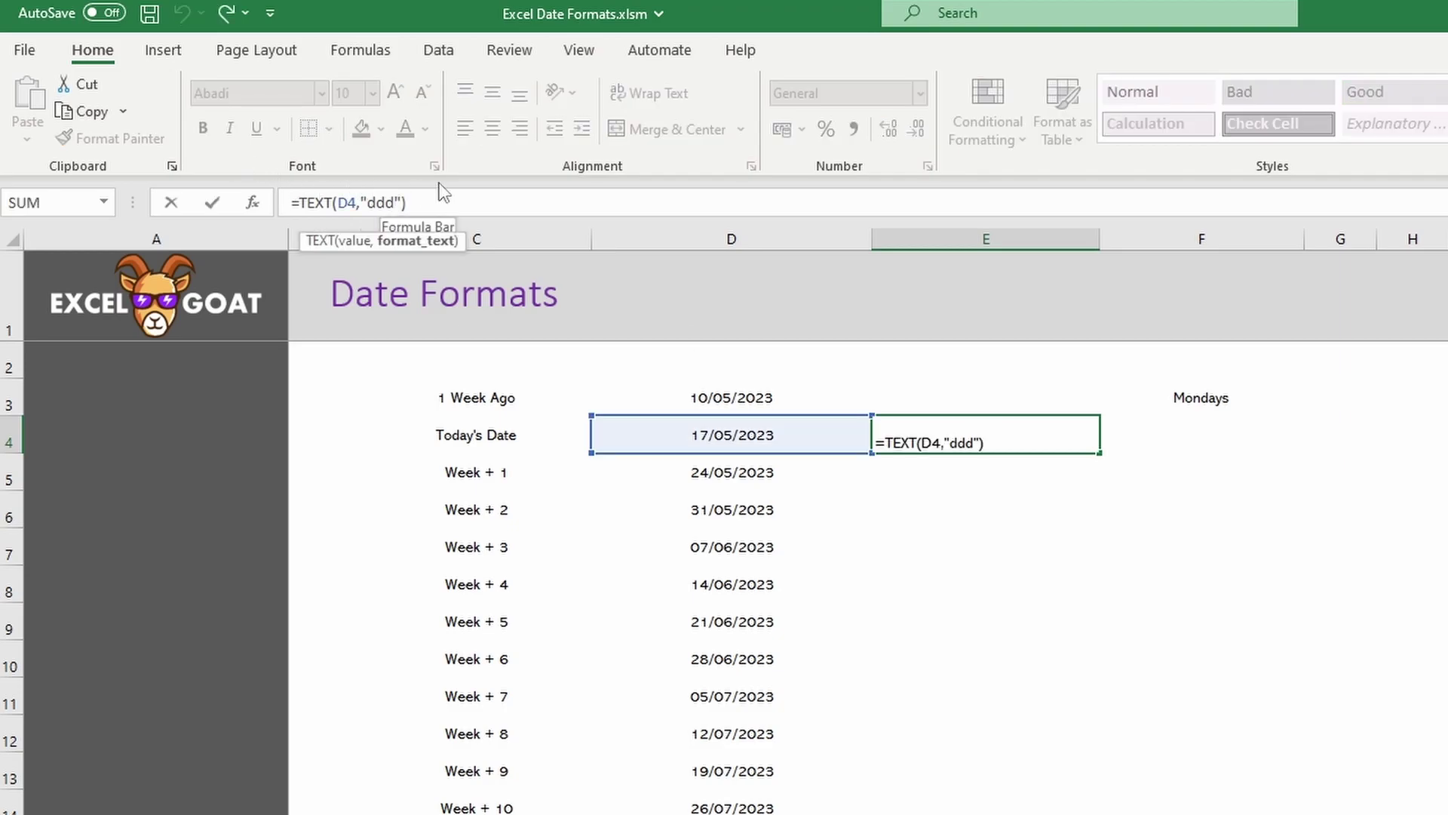
type("d")
key("Return")
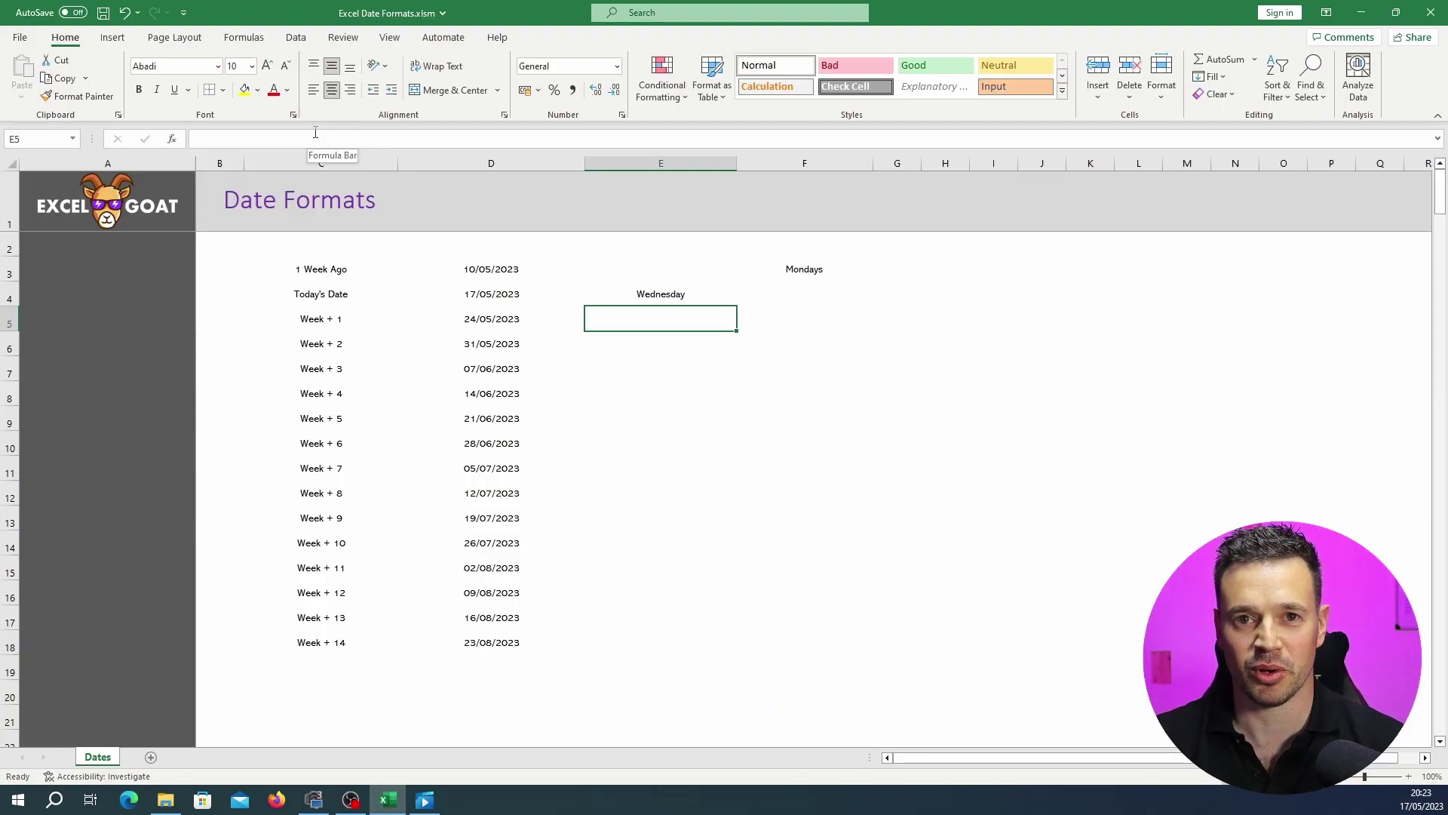
left_click(651, 298)
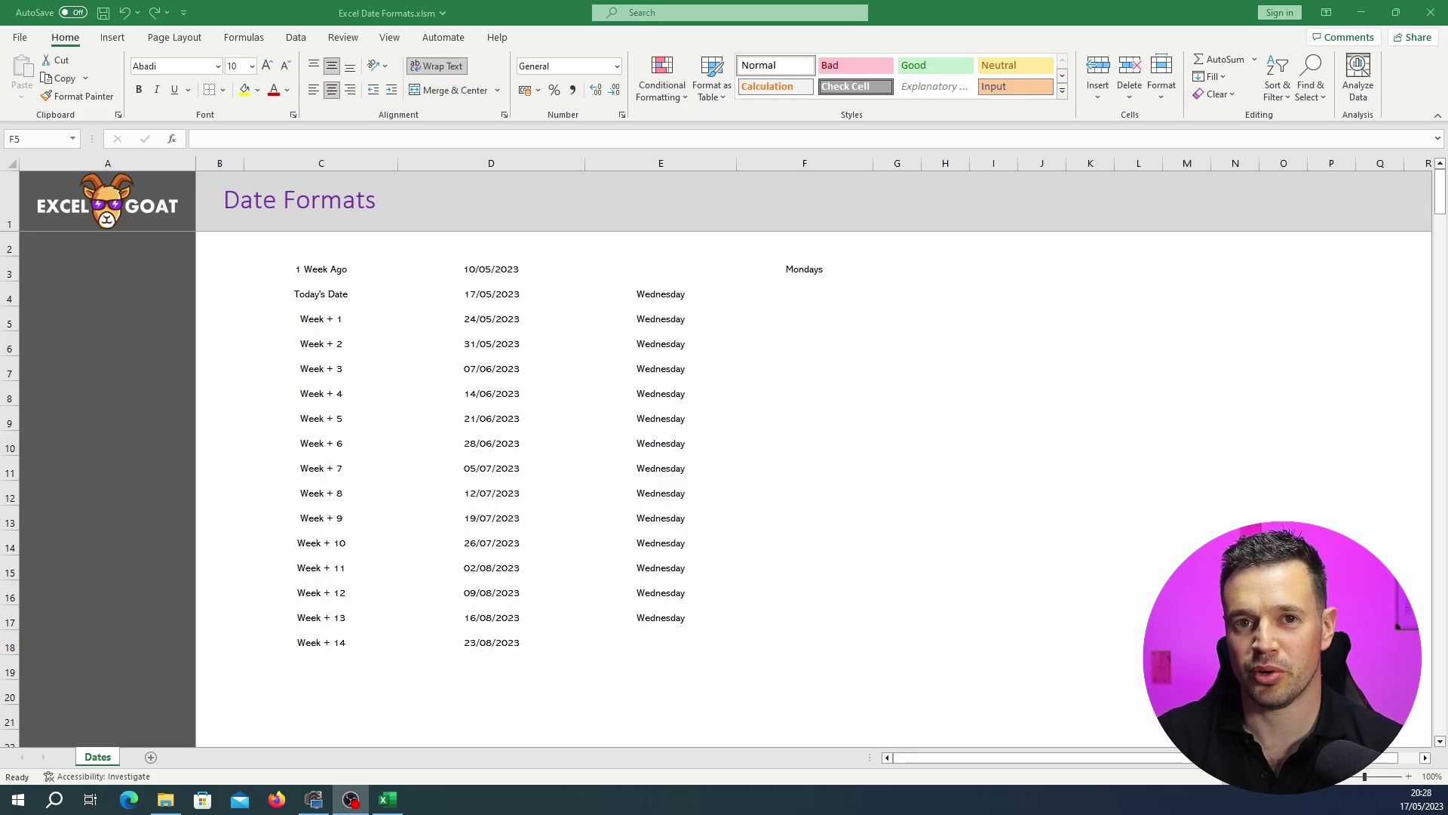
Step: Enter =D4-2 in cell F4 under the Mondays heading and fill it down to F6
left_click(794, 294)
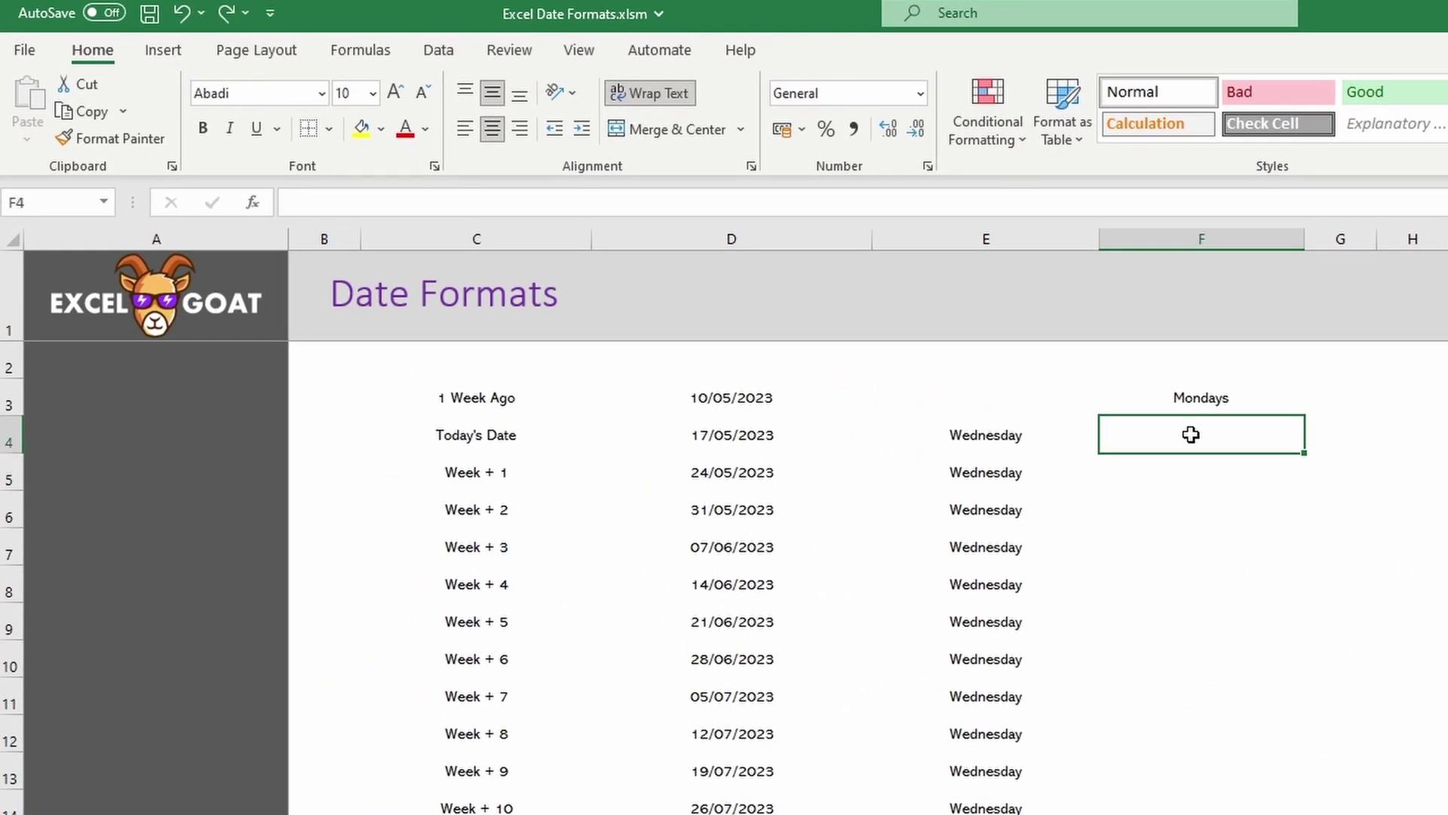
type("=")
left_click(738, 434)
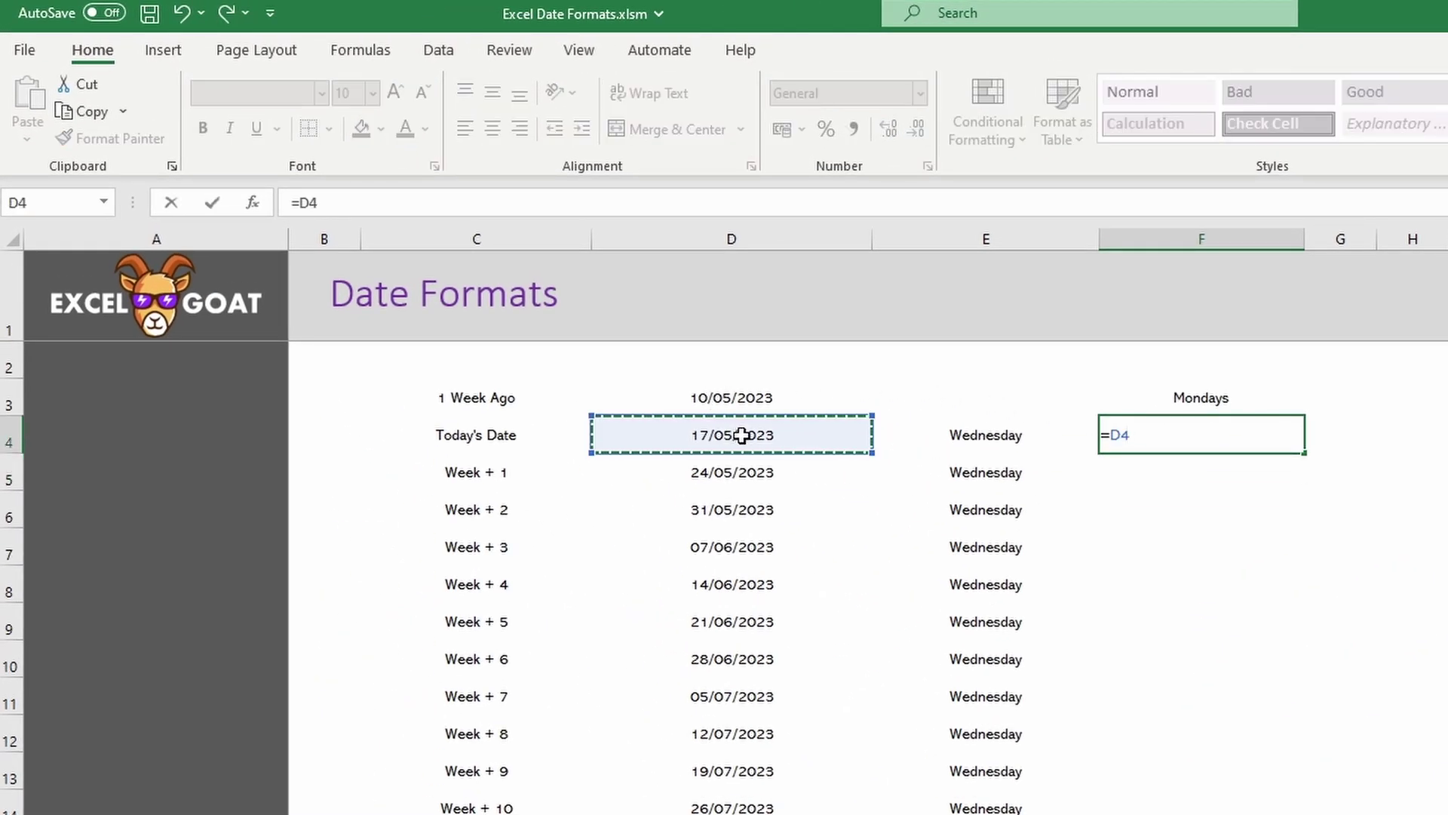
type("-2")
key("Return")
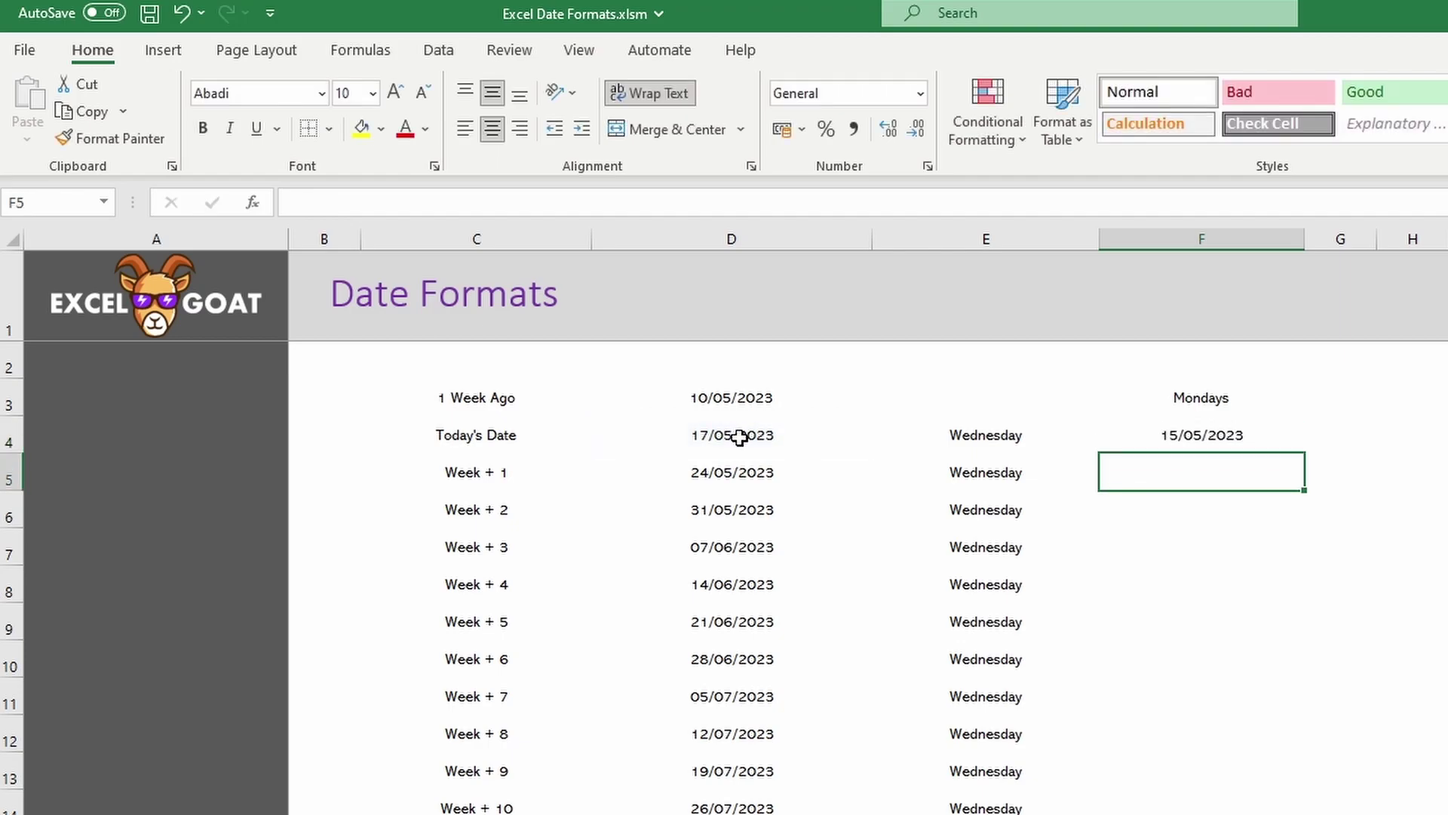
key("Up")
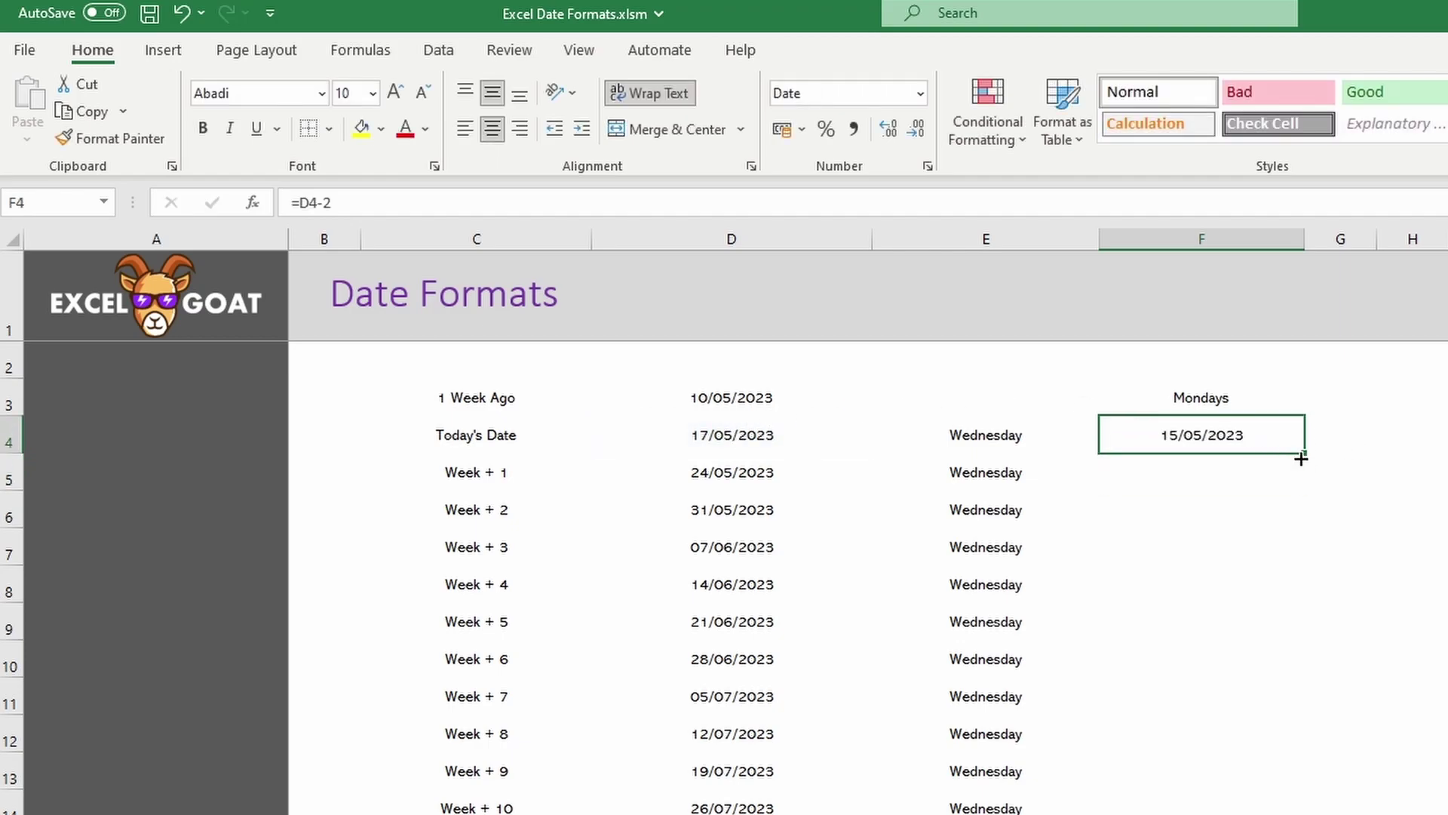
left_click_drag(1305, 456, 1311, 522)
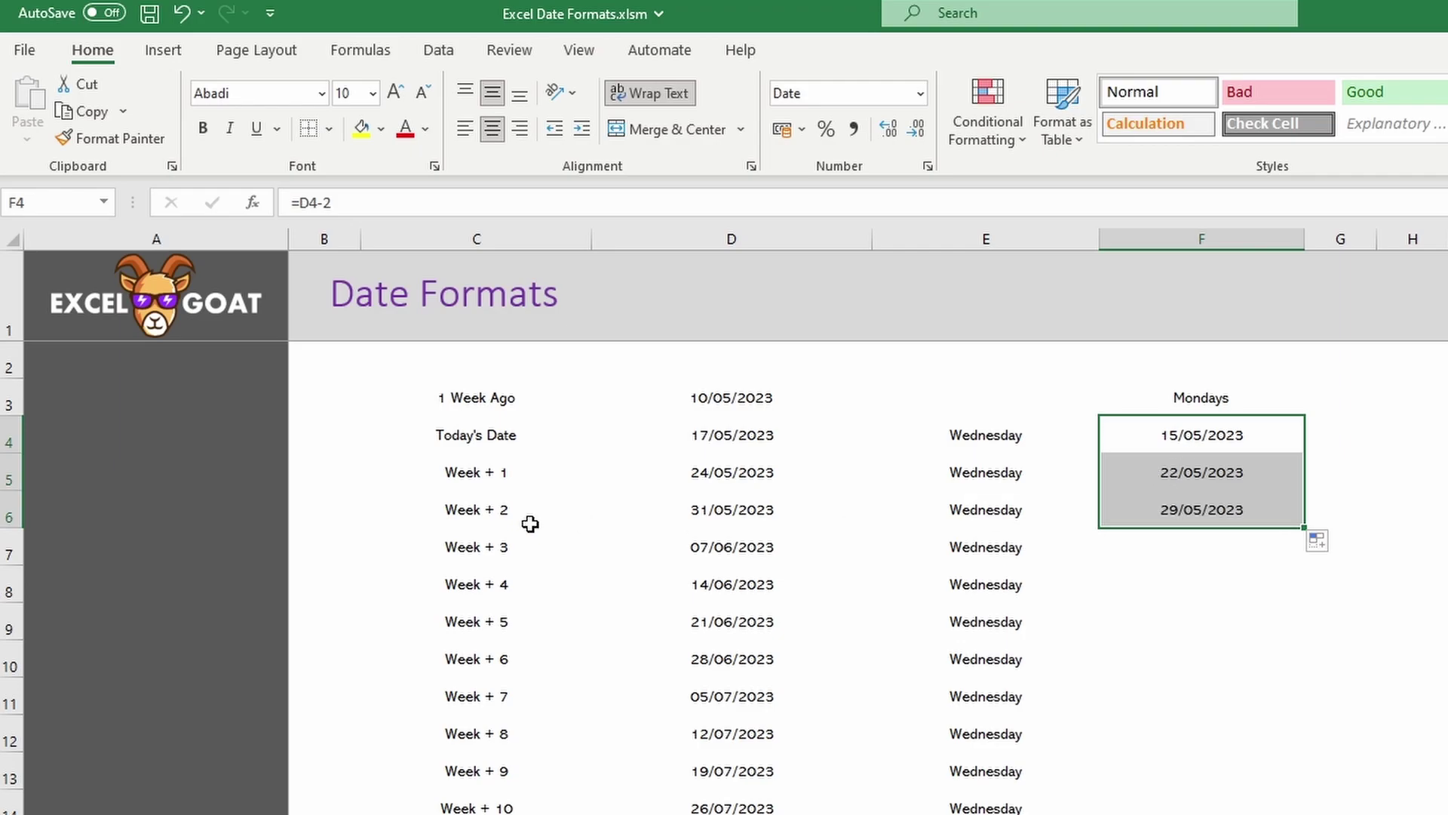
Step: Replace the formula in F5 with =F4+7 and fill it down column F beyond row 427
left_click(711, 480)
left_click(720, 520)
left_click(722, 544)
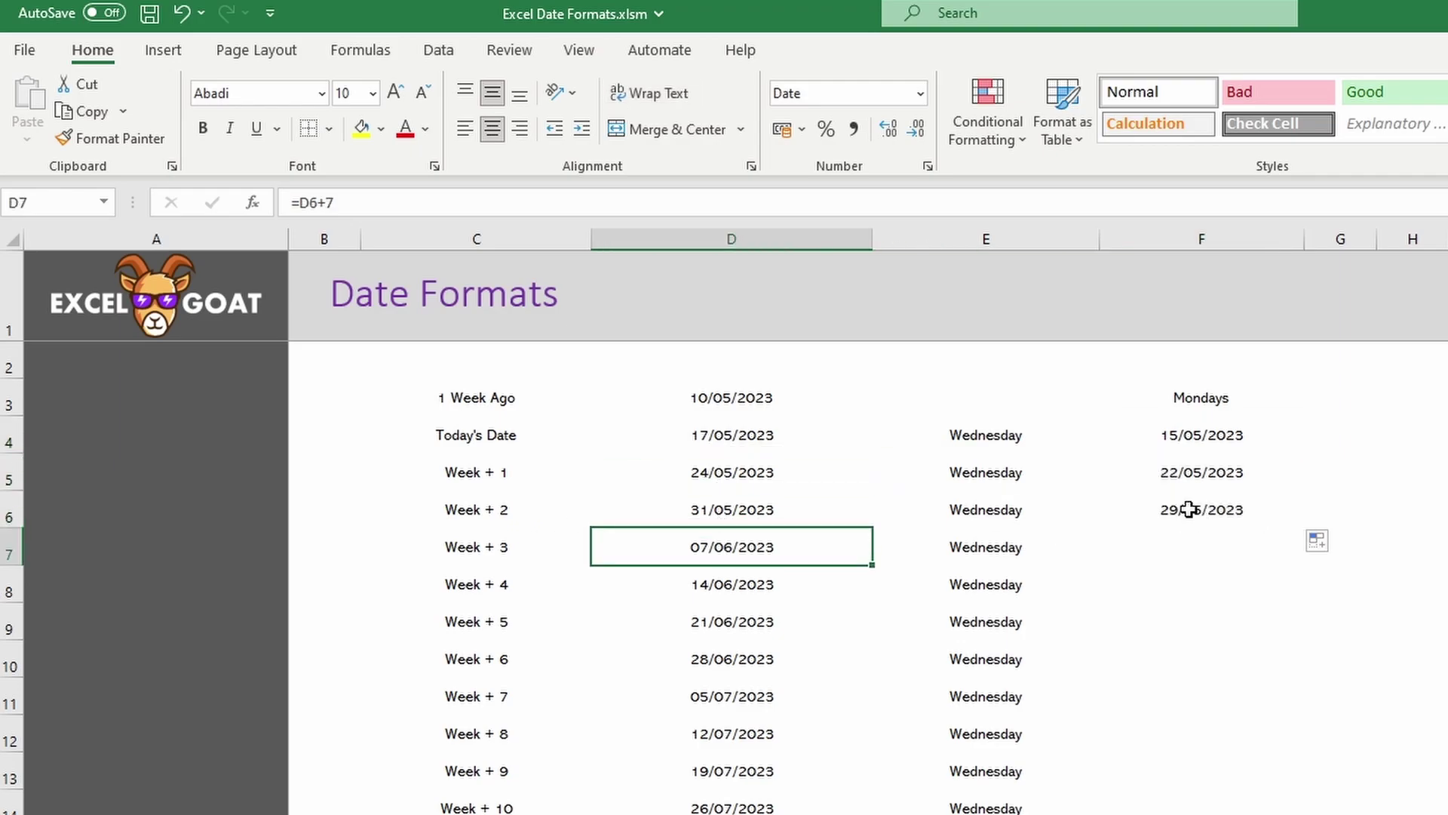
left_click(1194, 473)
type("=")
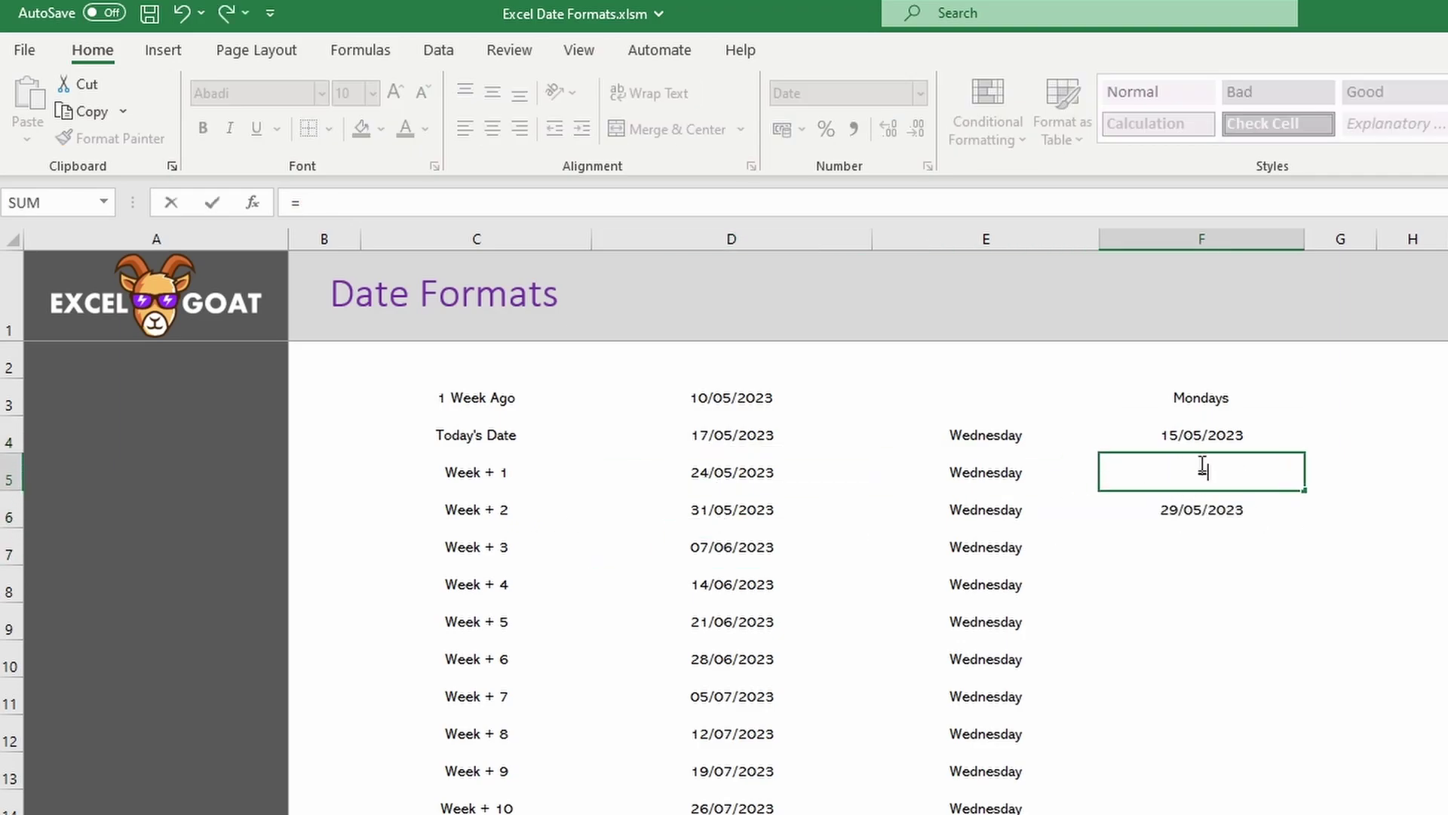
left_click(1205, 433)
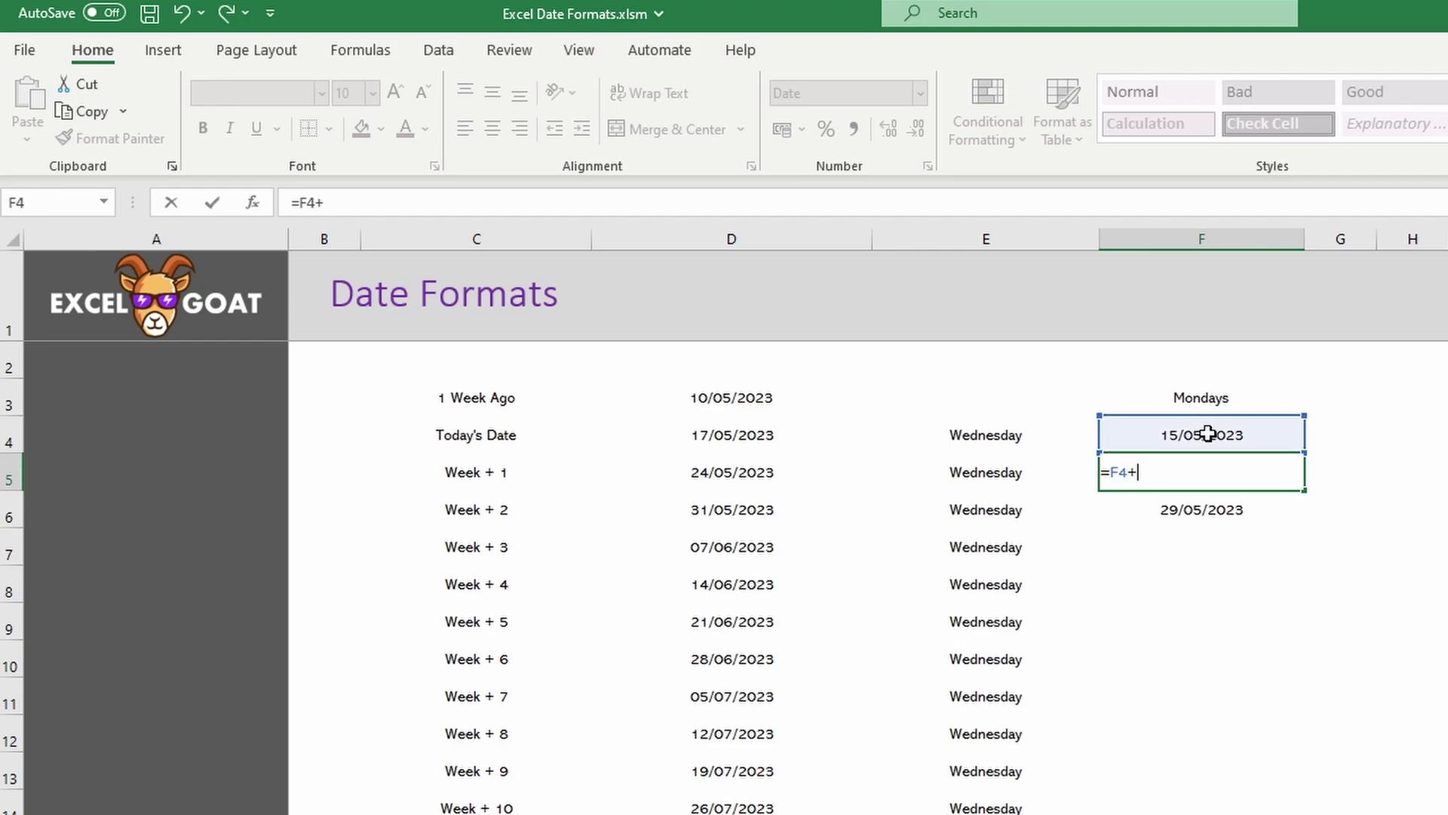
key("Return")
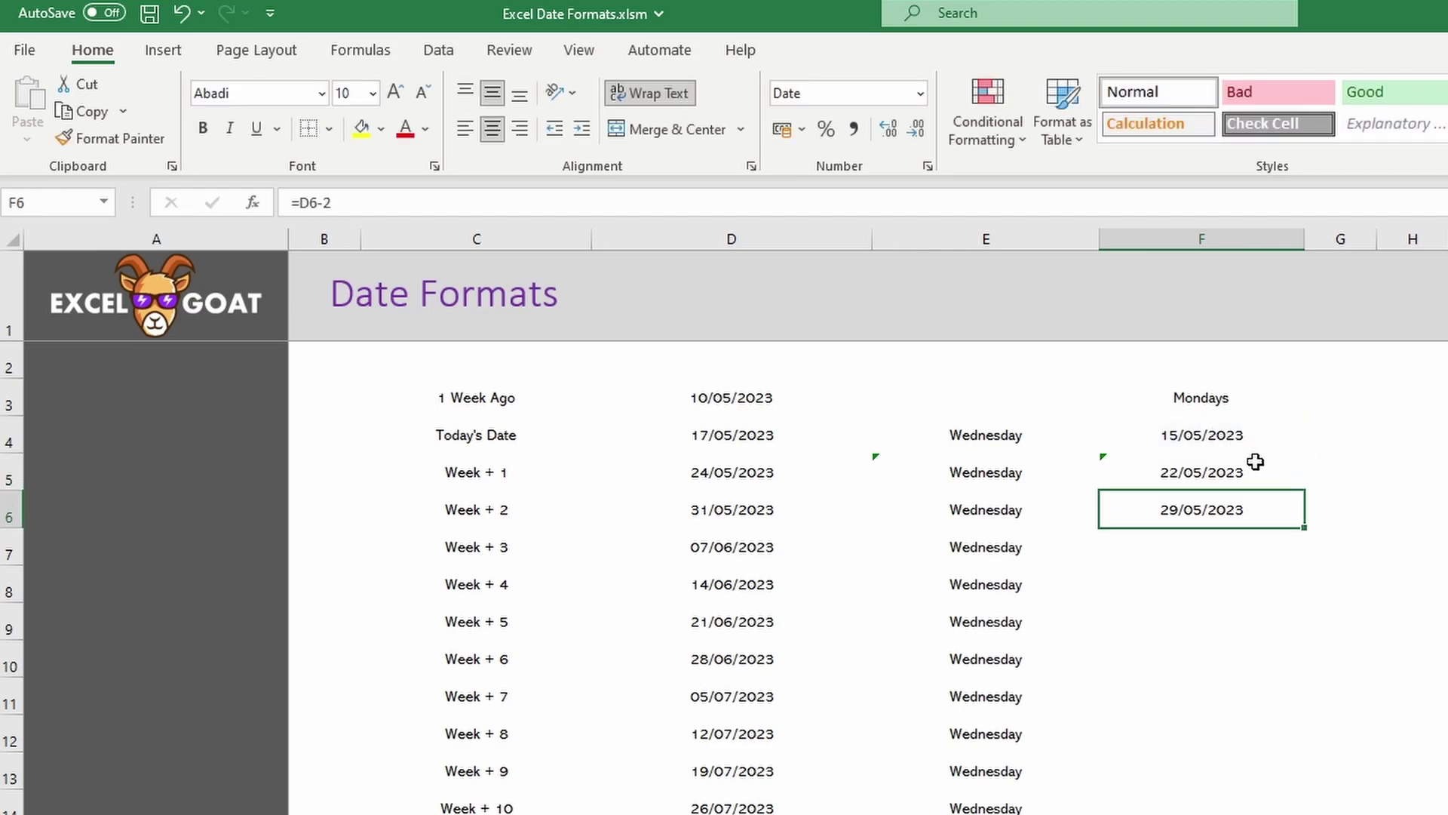
left_click(1290, 485)
left_click_drag(1307, 555, 1307, 811)
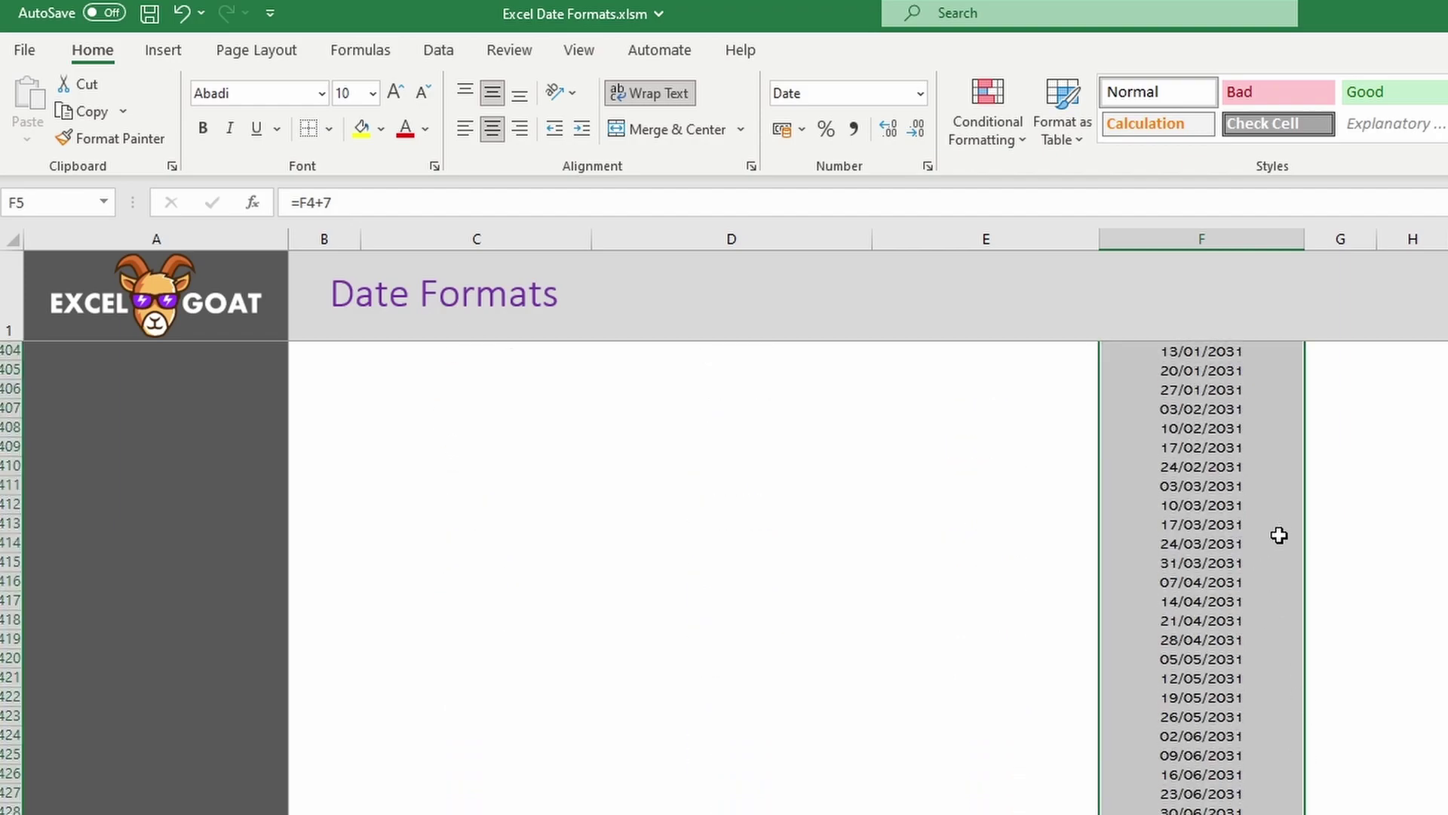
left_click(1245, 814)
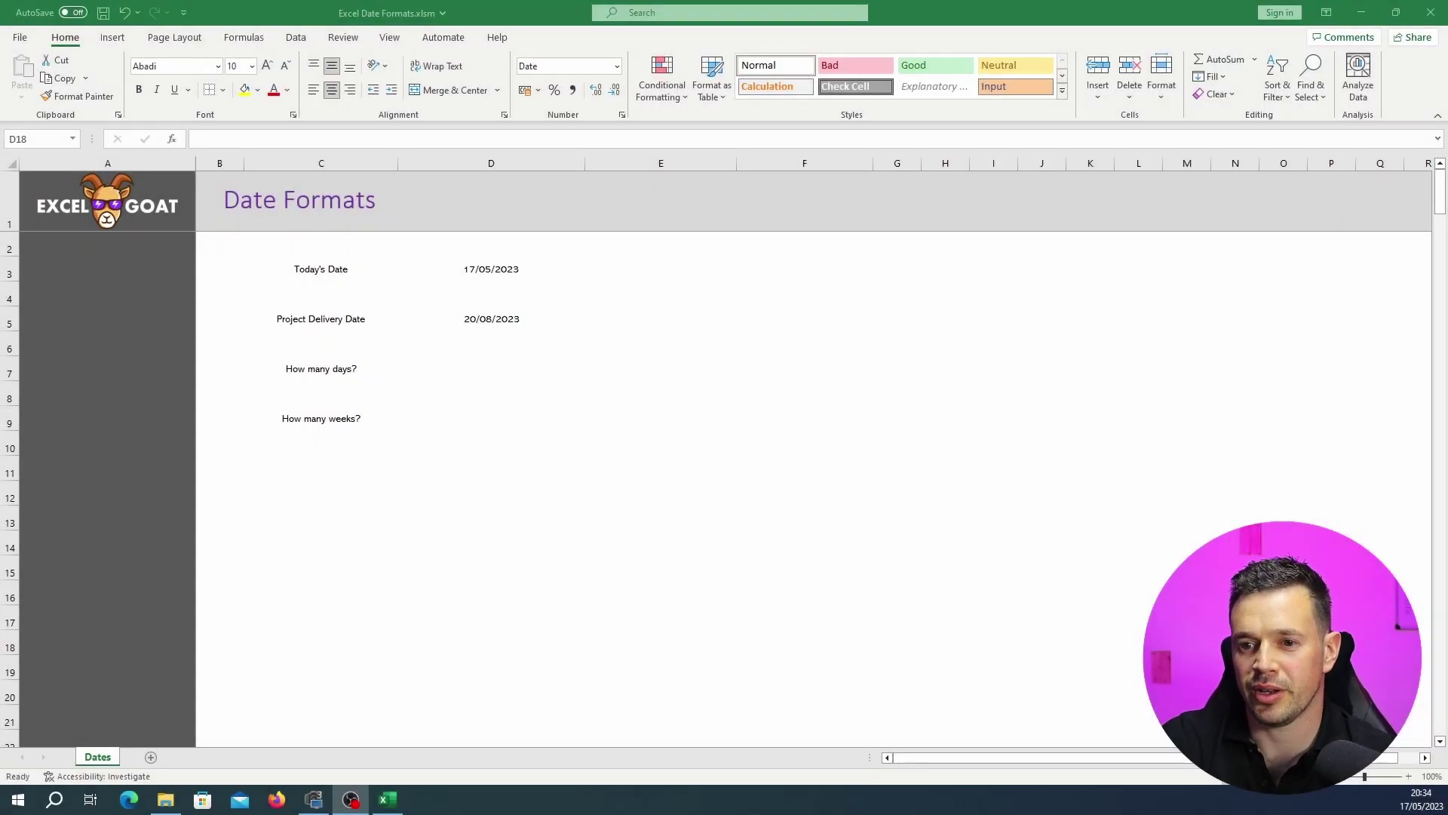
Step: Calculate the number of days until project delivery in cell D7 with the formula =D5-D3
left_click(500, 322)
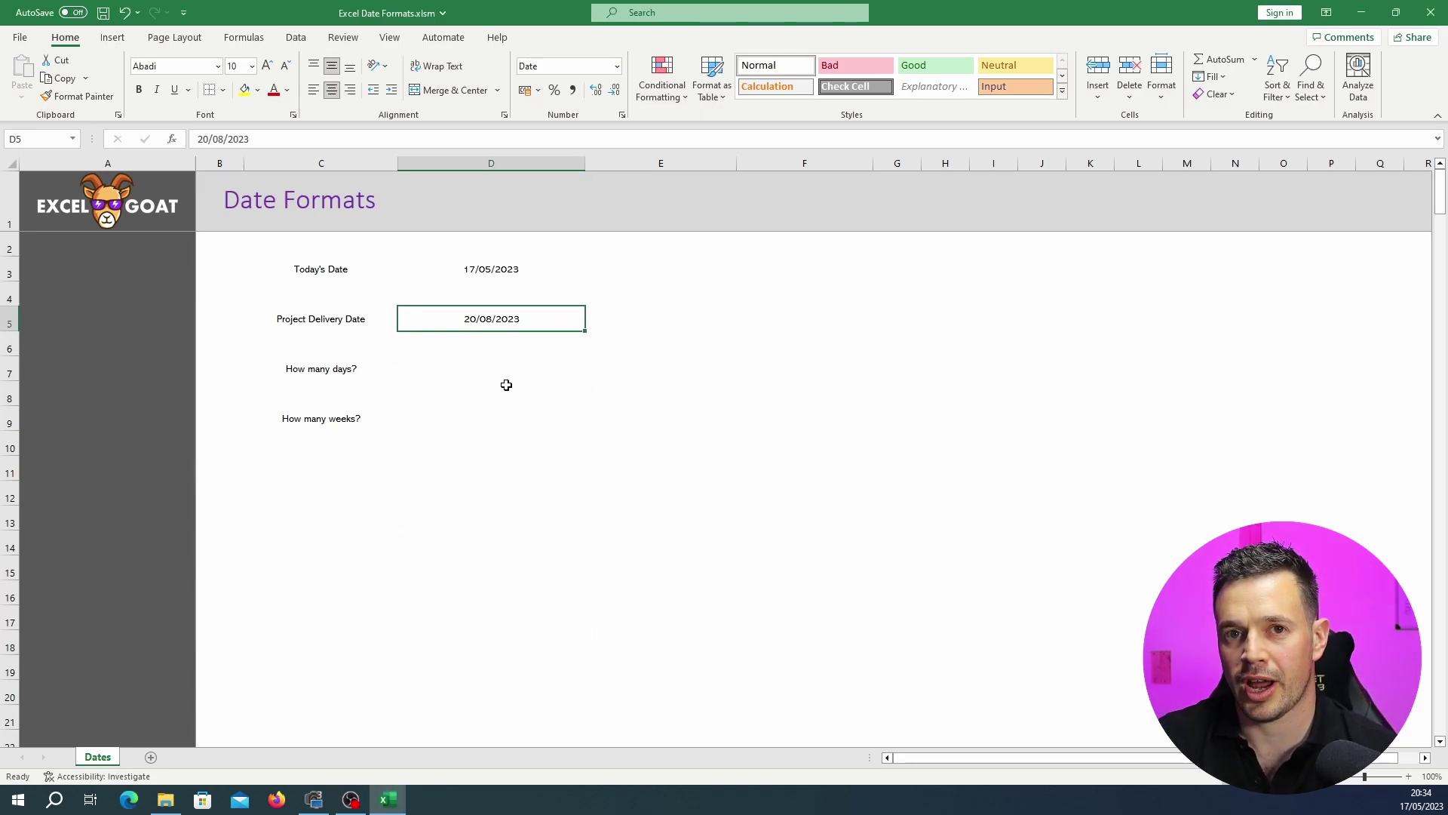
left_click(494, 371)
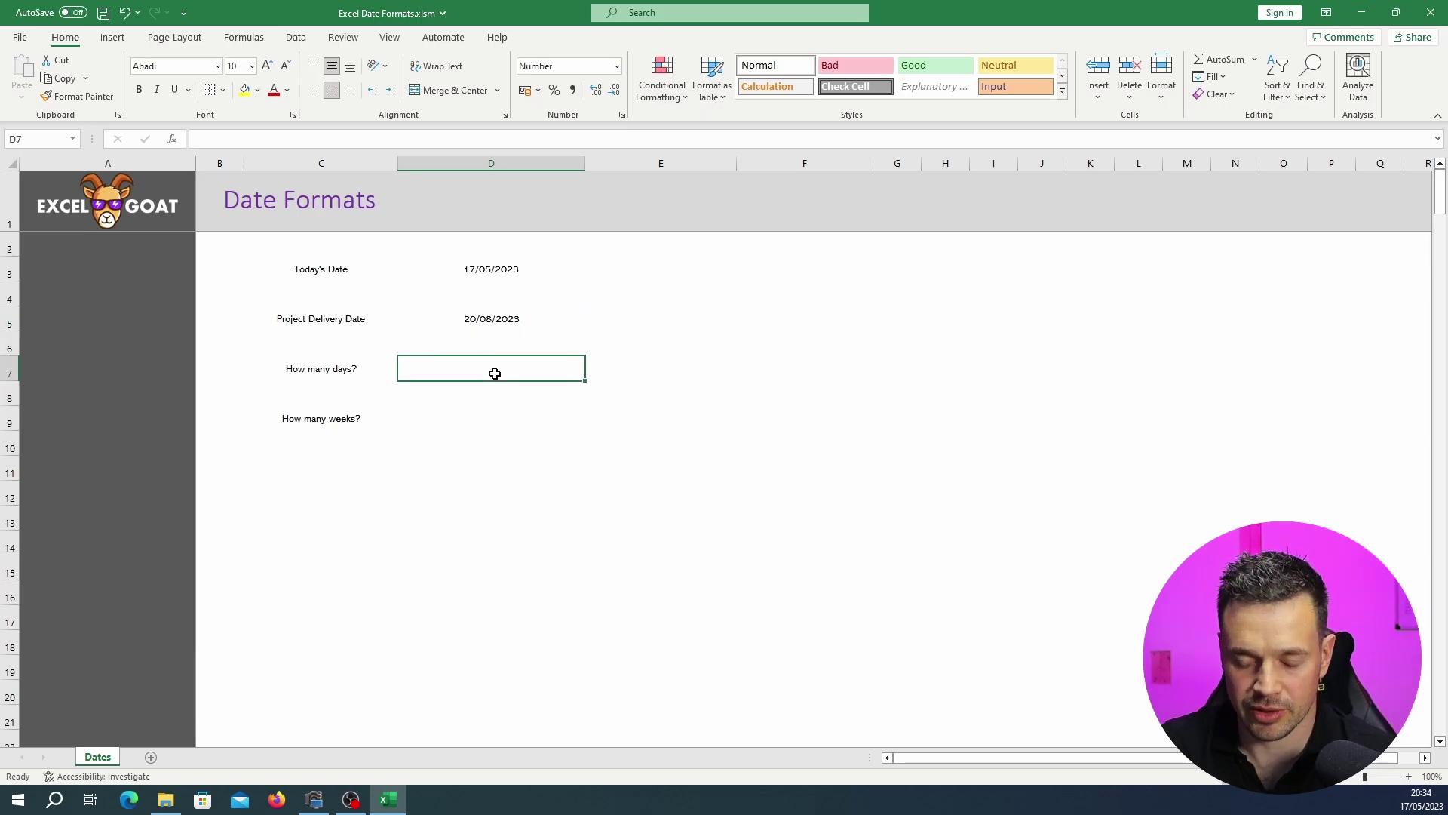
type("=")
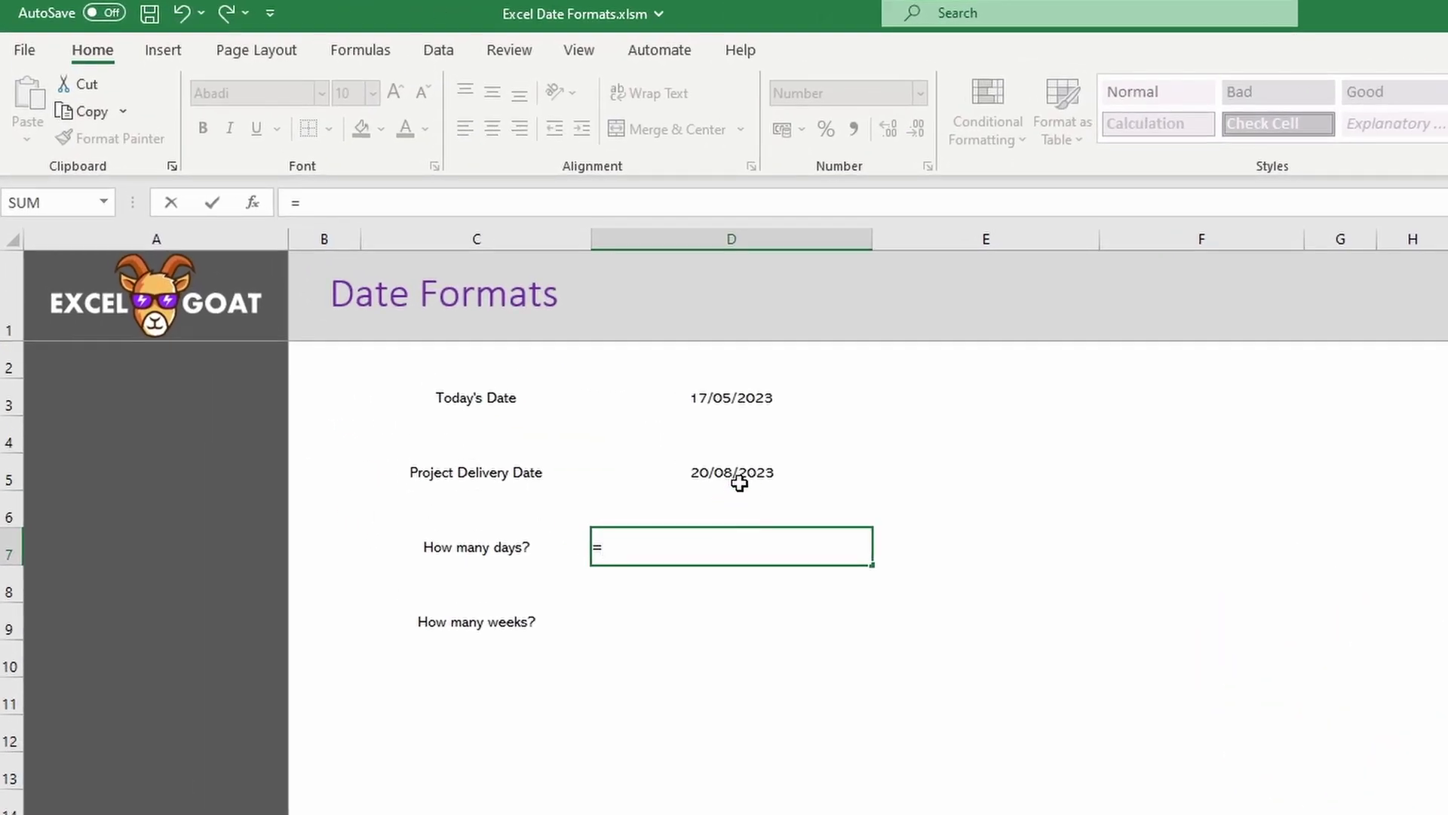
left_click(740, 481)
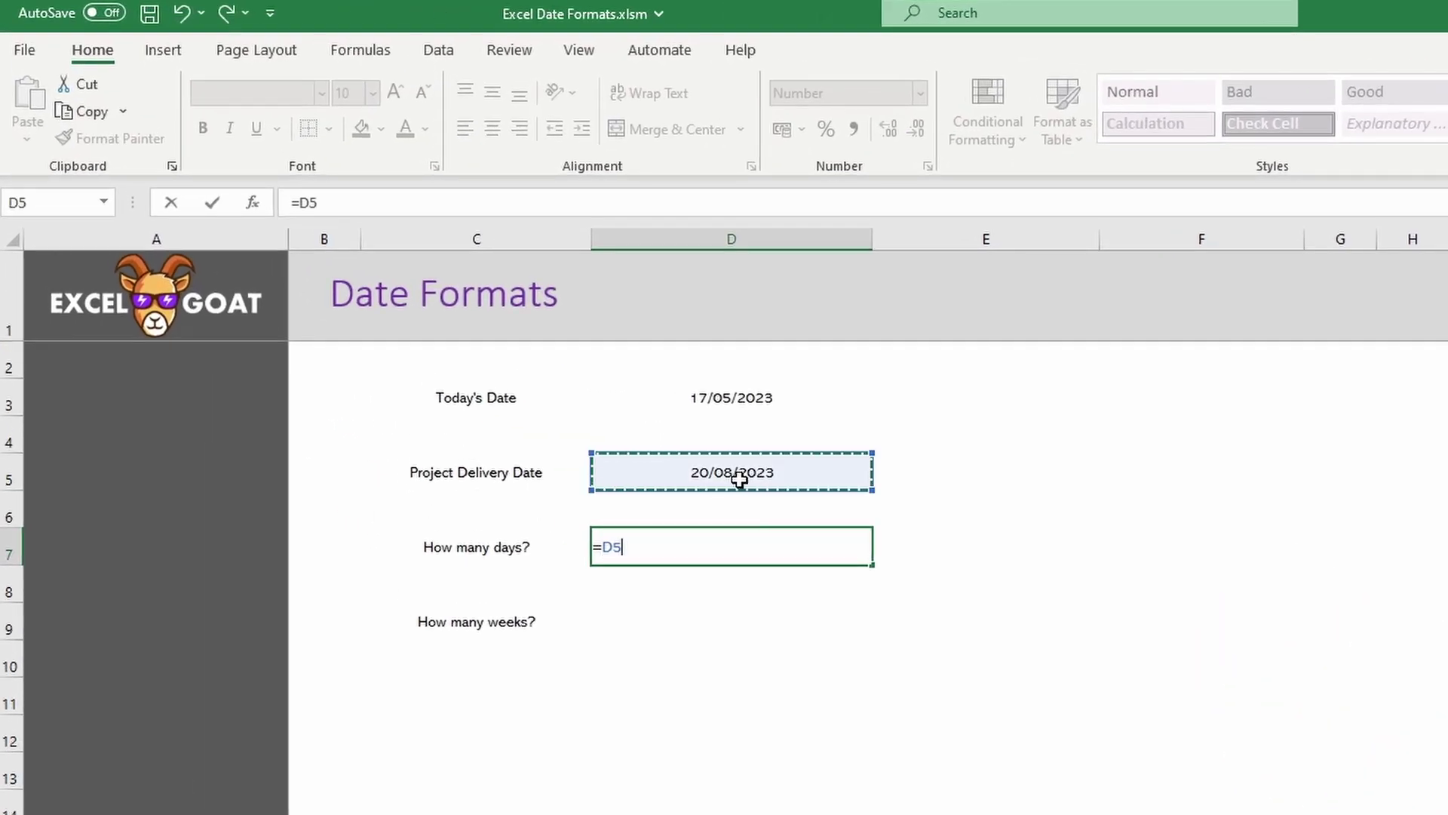
left_click(734, 400)
key("Return")
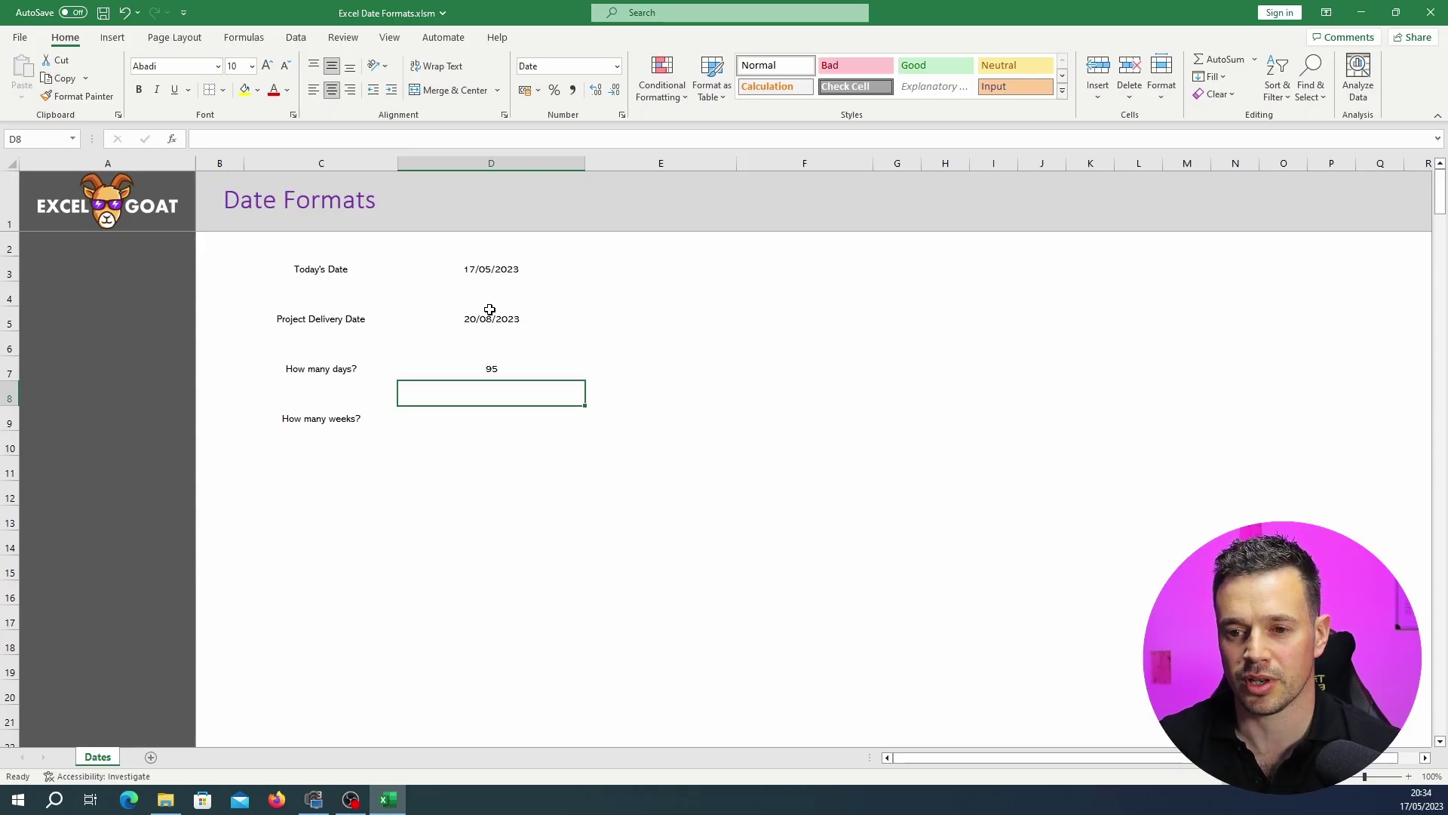
Step: Calculate the number of weeks in cell D9 with the formula =D7/7
left_click(489, 423)
type("=")
left_click(479, 371)
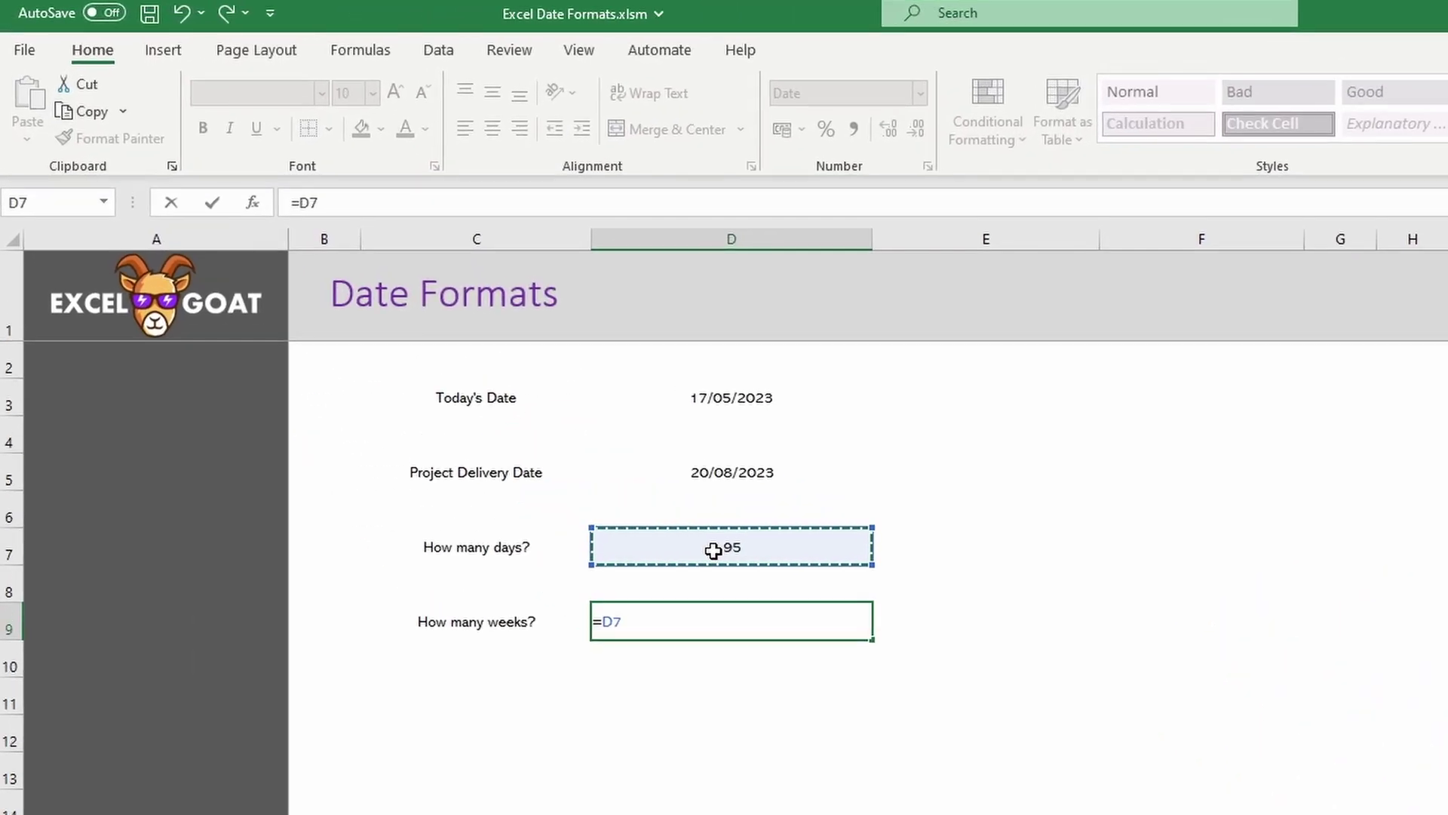
type("/01/1900")
key("Return")
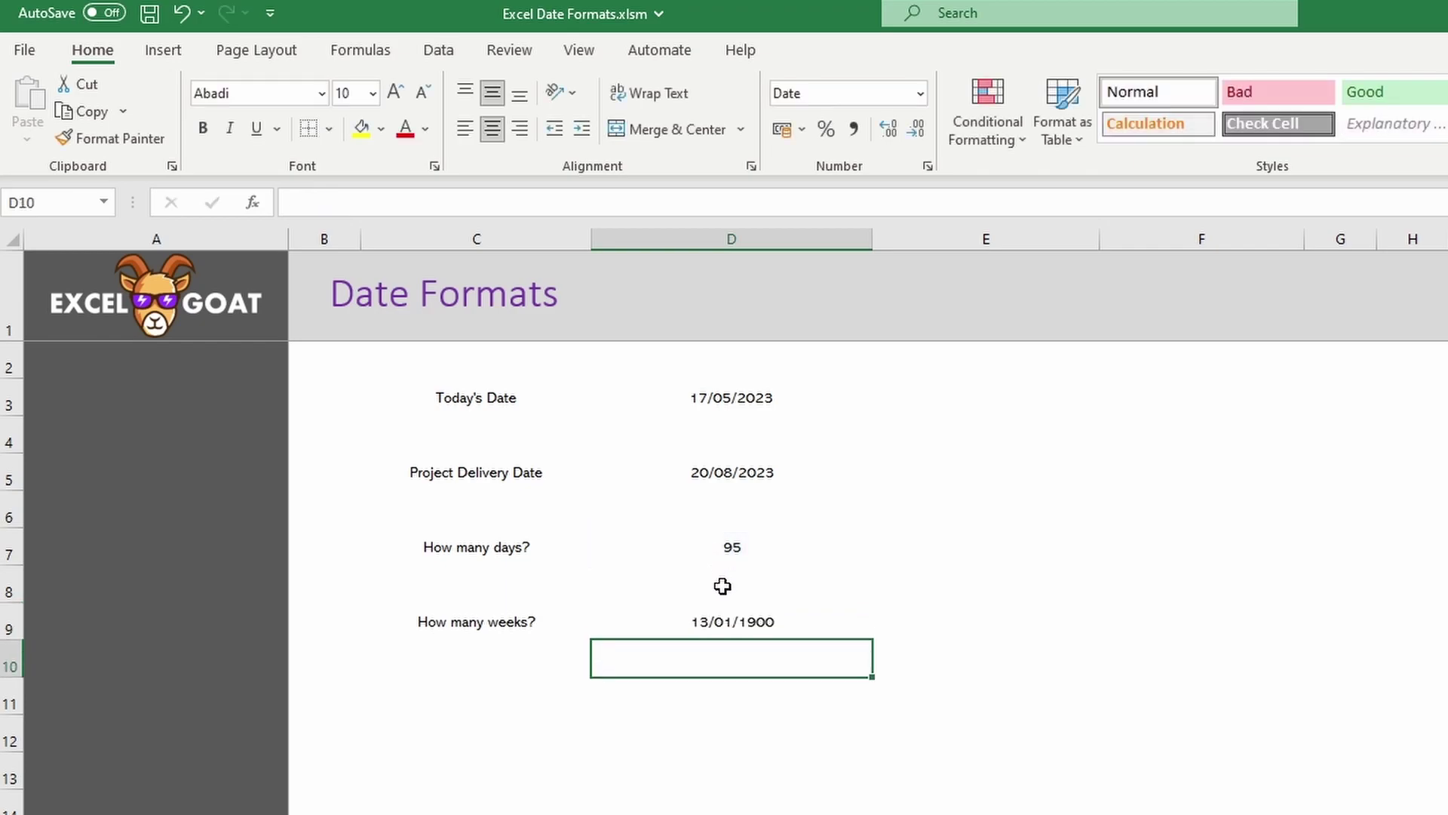
Step: Change the format of the How many weeks? result in D9 from Date to Number
left_click(738, 621)
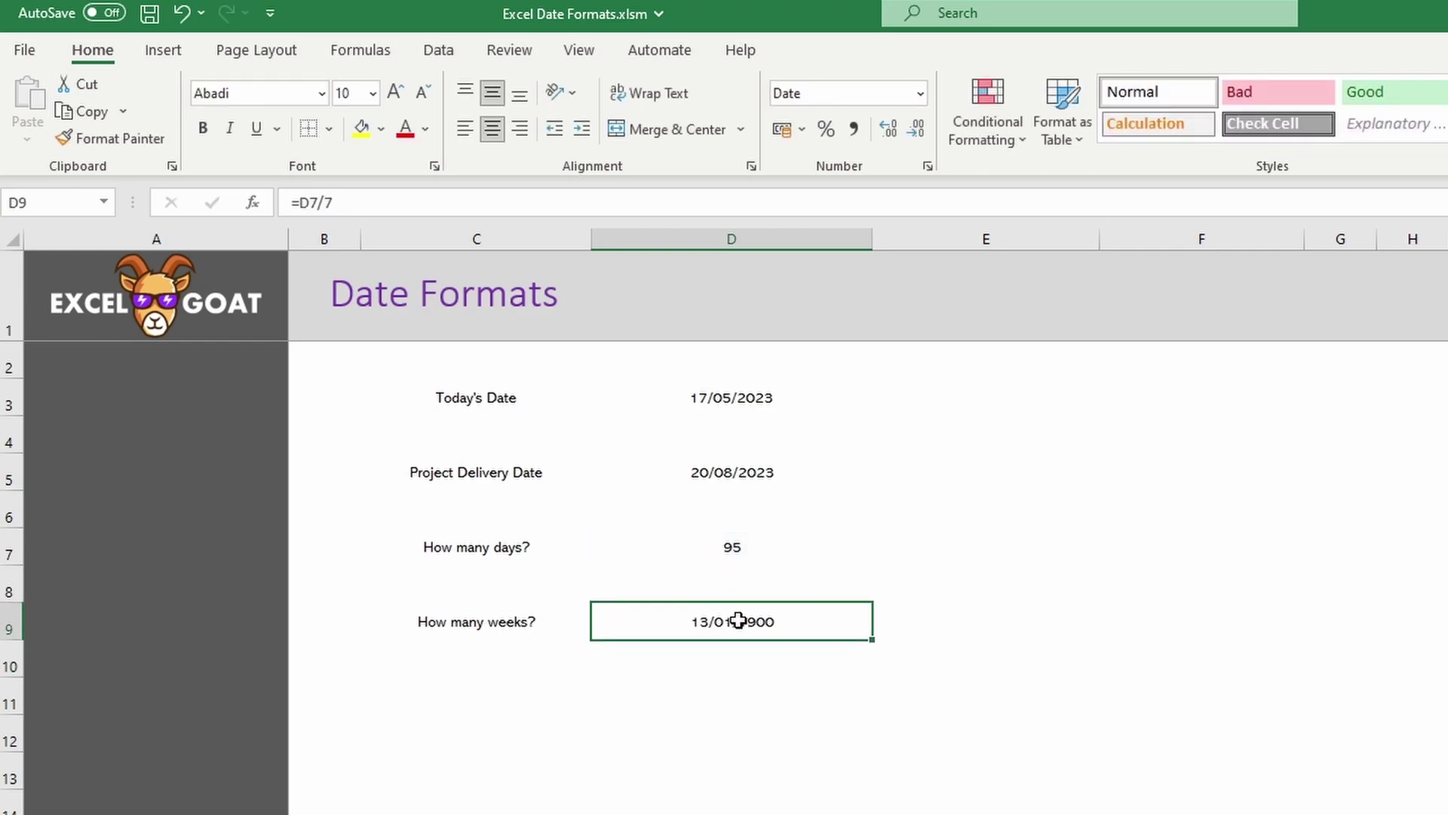
left_click(921, 95)
left_click(878, 202)
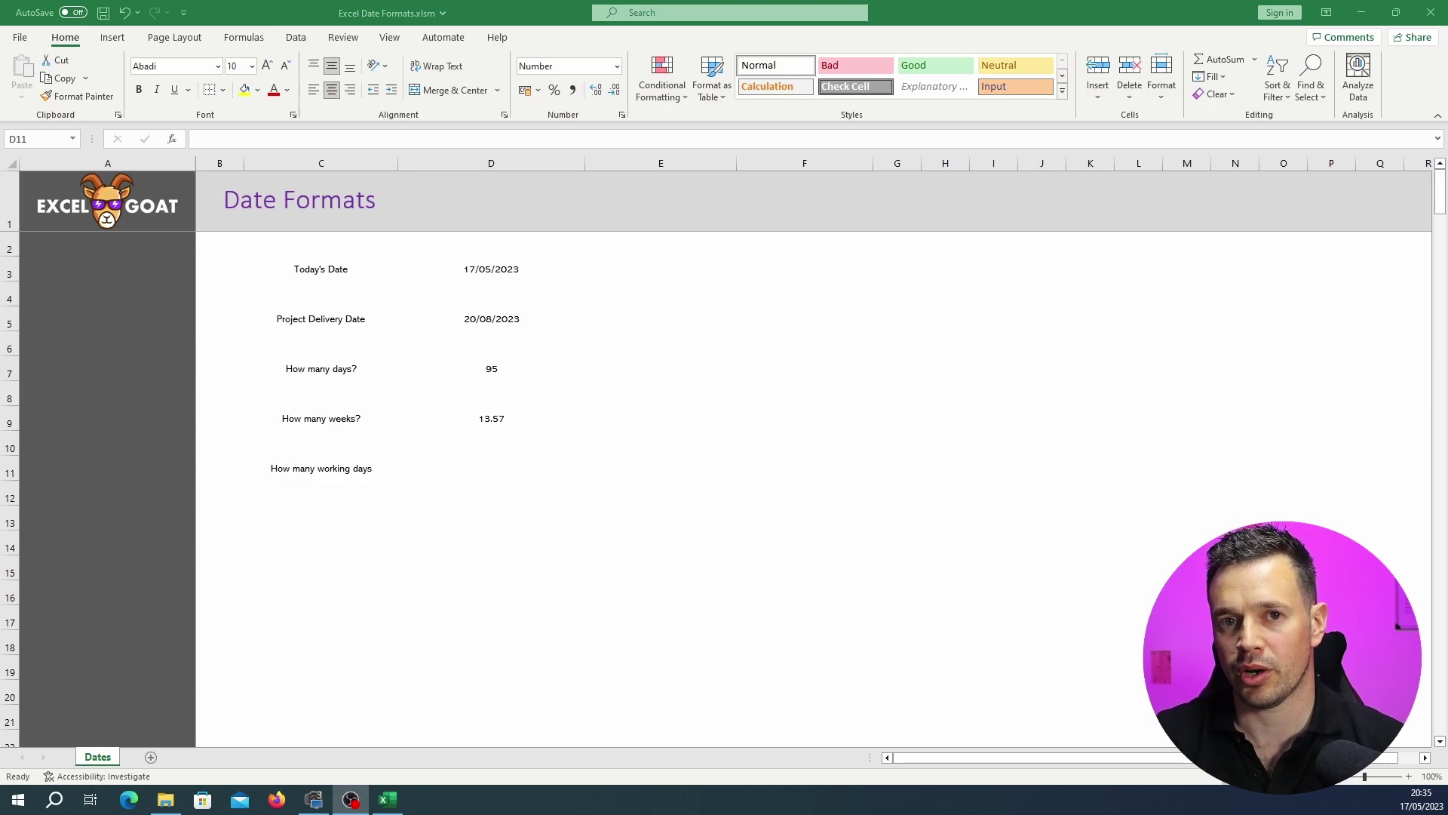
Step: Calculate the number of working days until project delivery in cell D11 with NETWORKDAYS, from D3 to D5
left_click(495, 469)
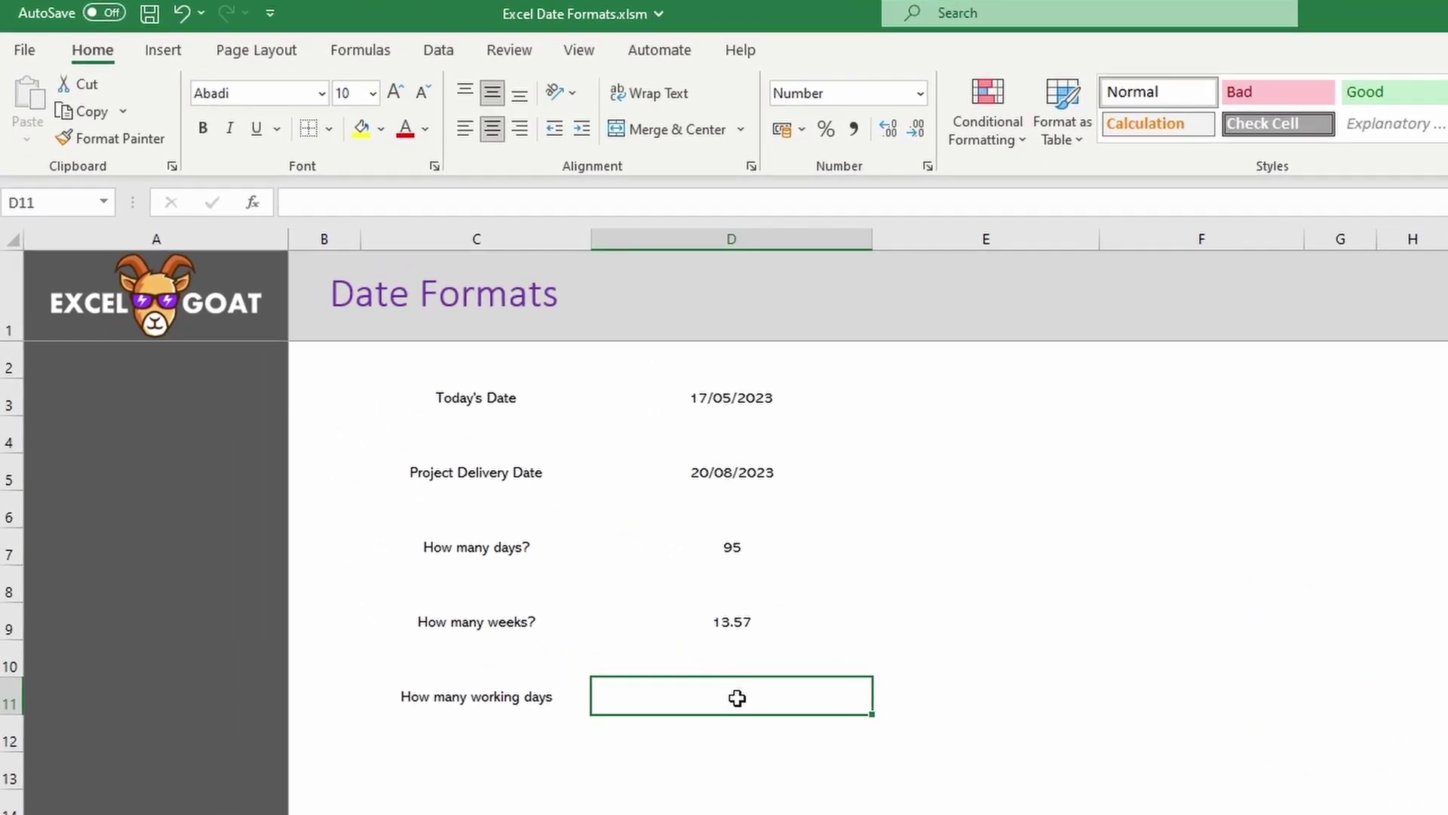
type("=netwo")
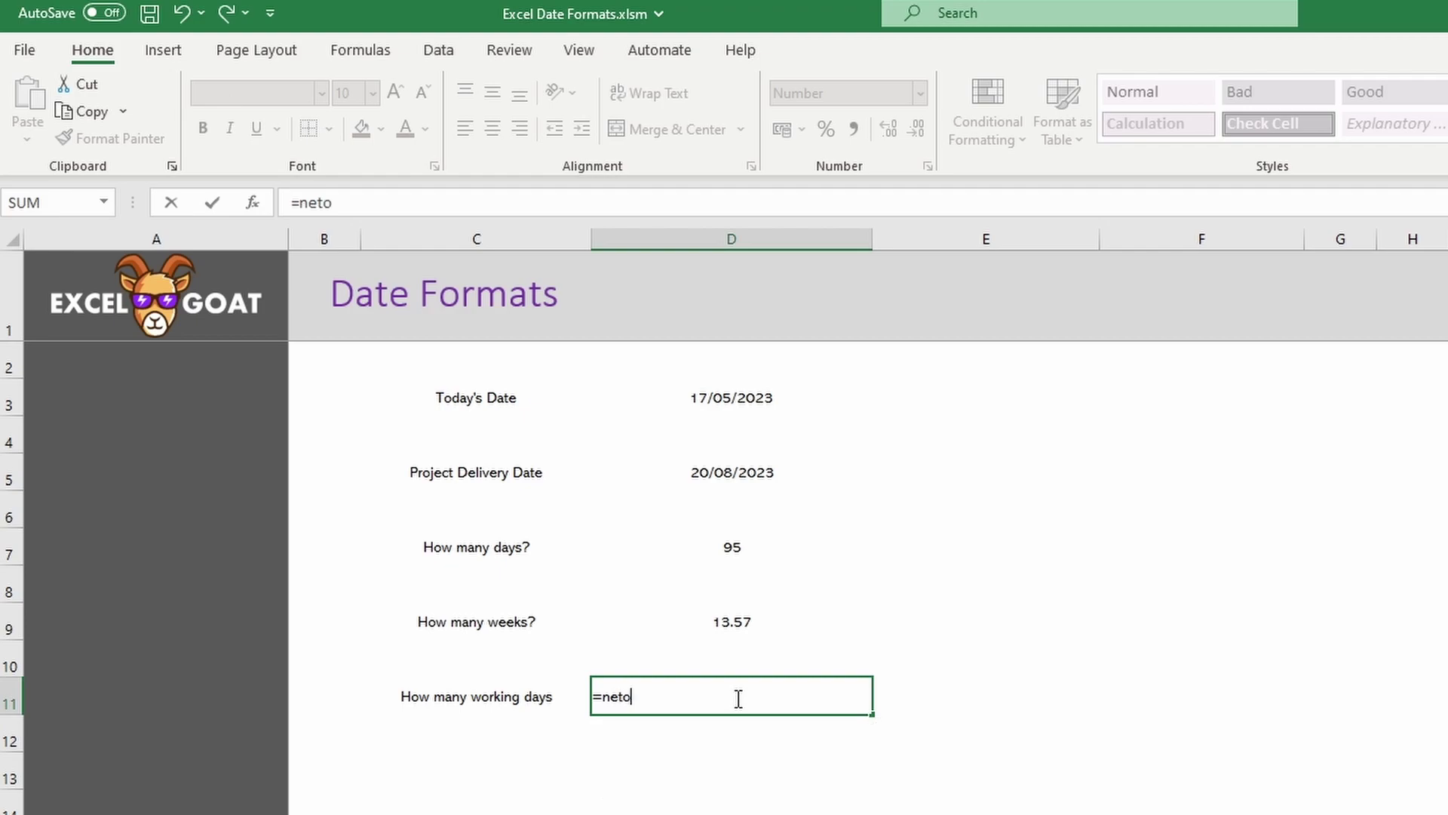
type("rkdays(")
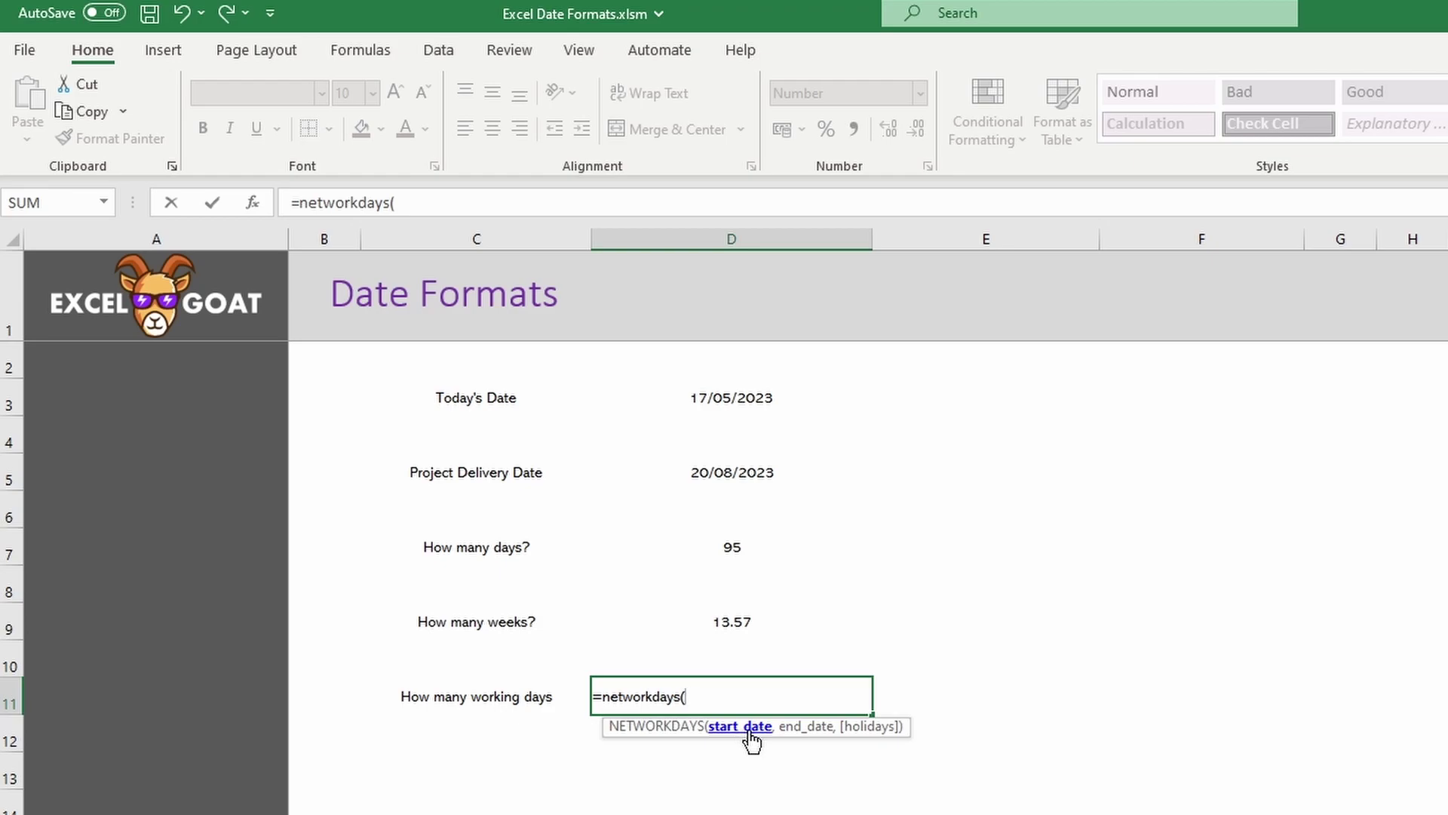
left_click(722, 401)
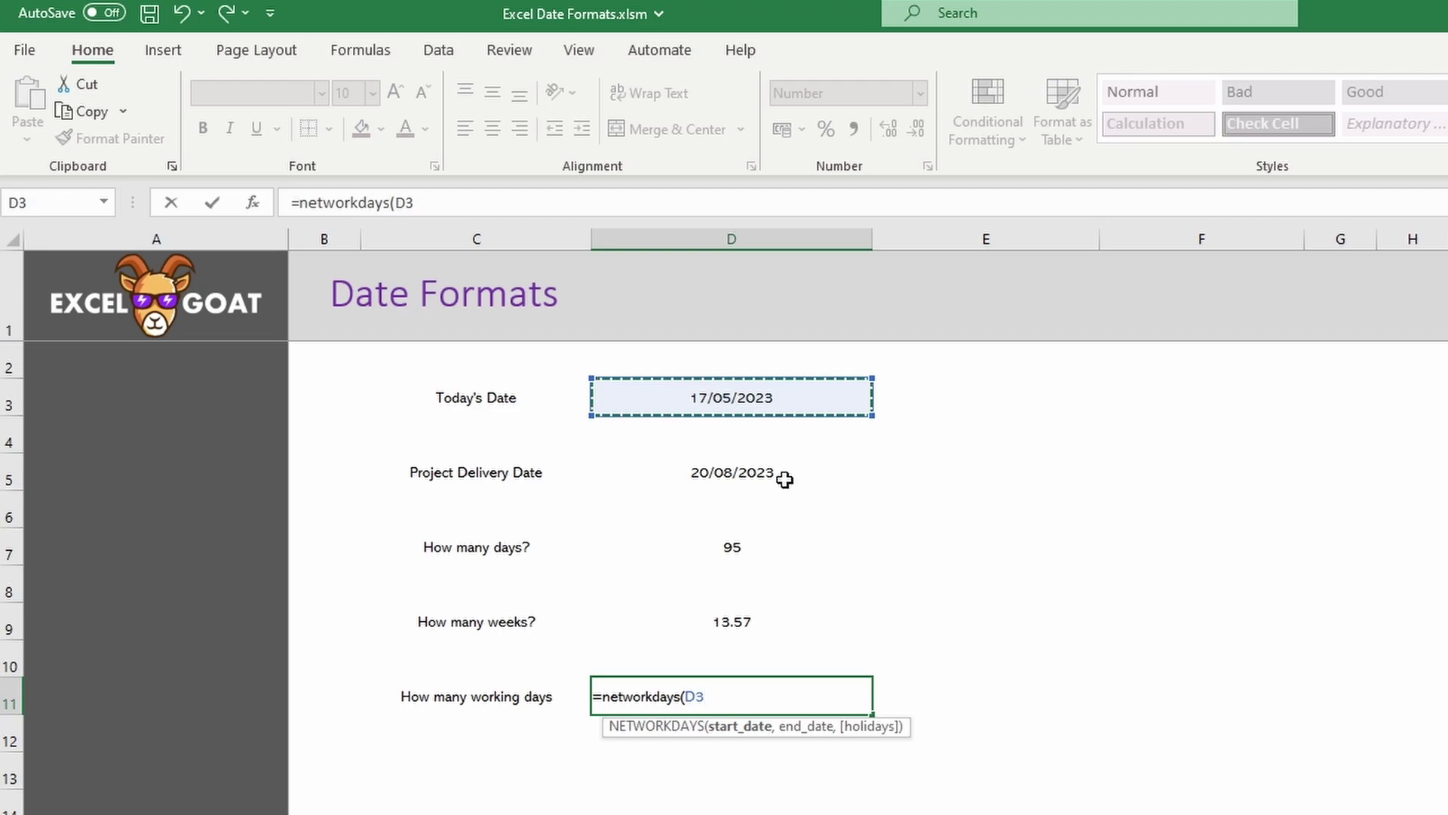
type(",")
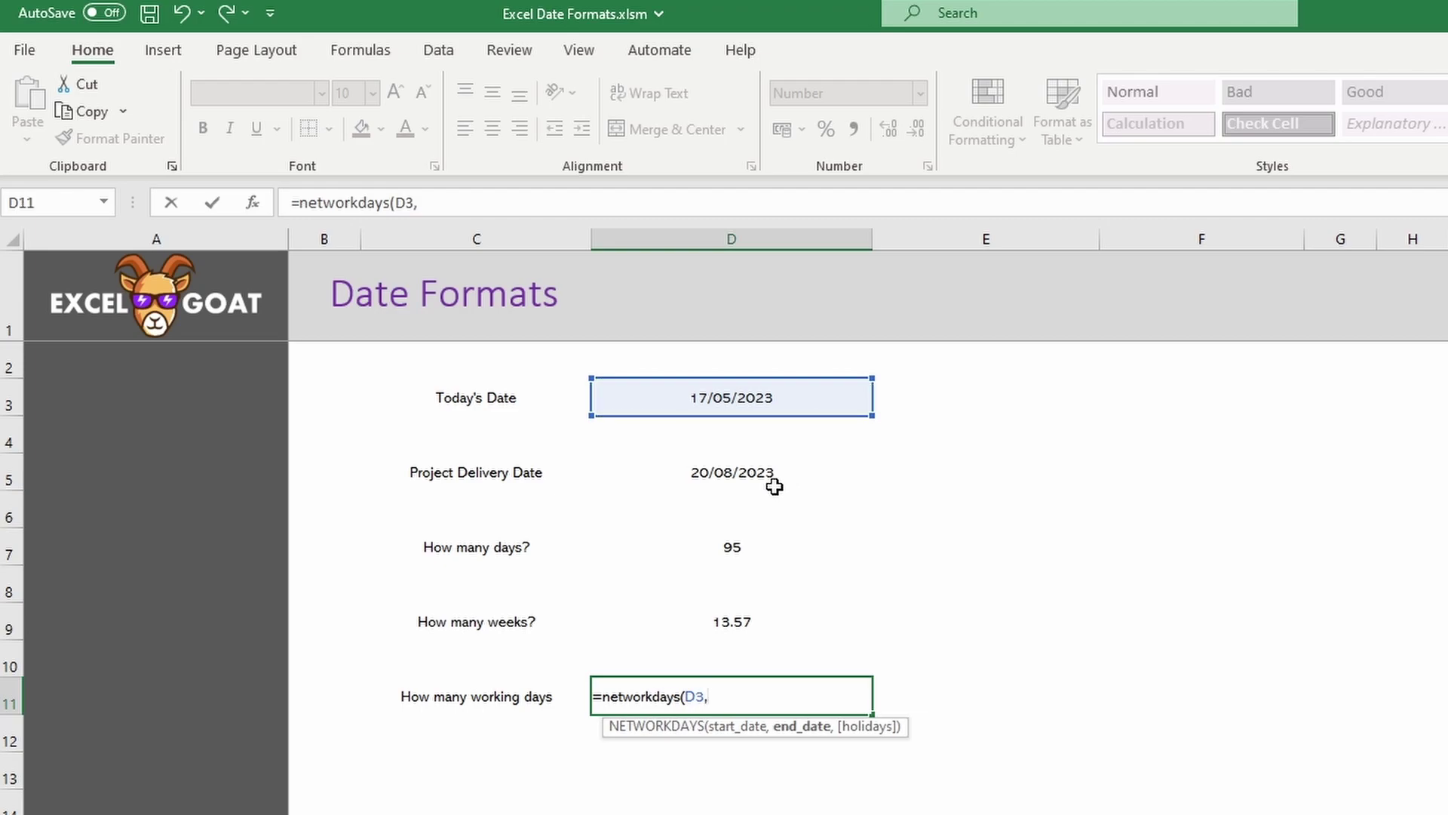
left_click(761, 473)
key("Return")
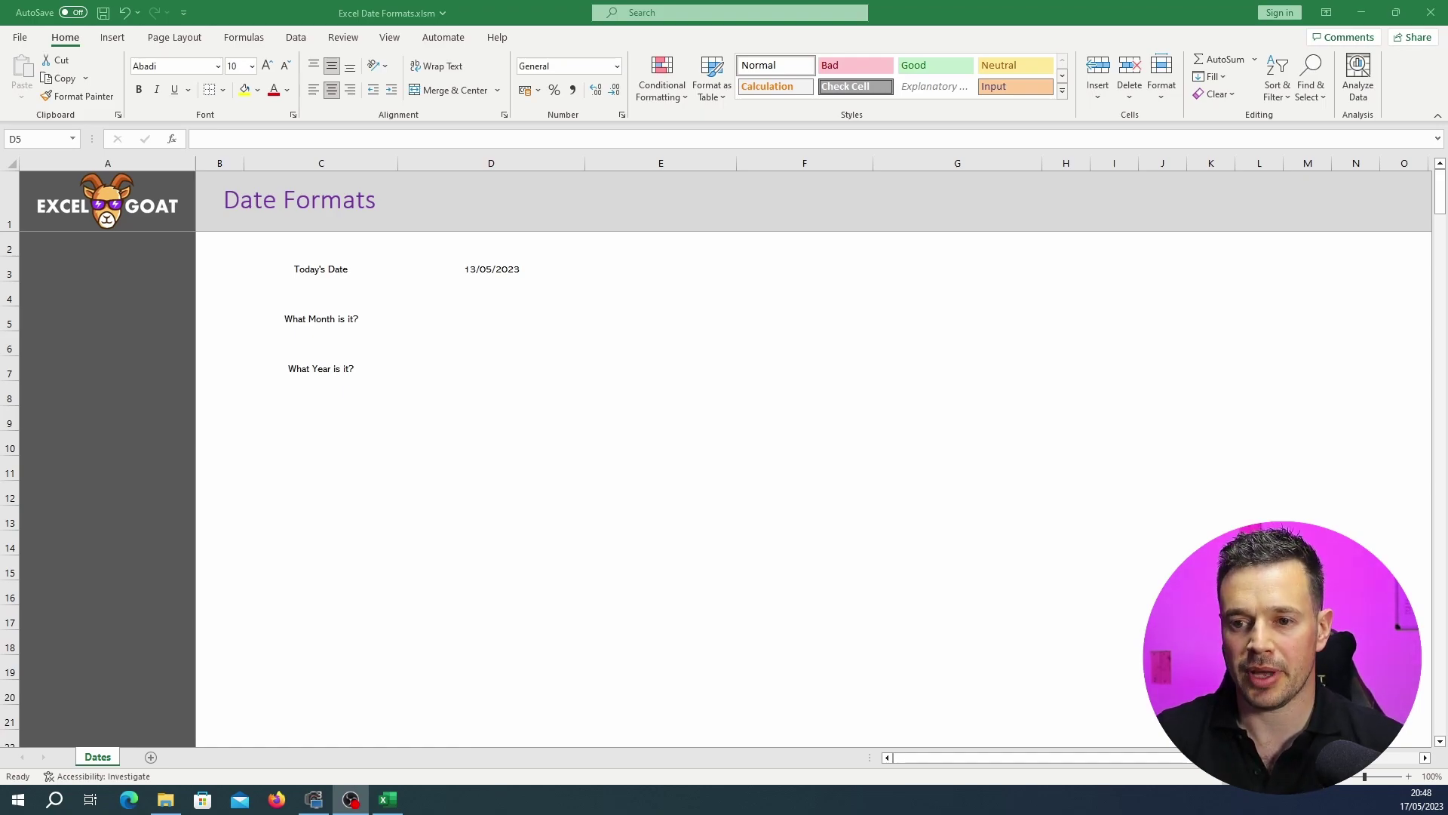
Step: Extract the full month name from the date into cell D5 with the formula =TEXT(D3,"mmmm")
left_click(490, 322)
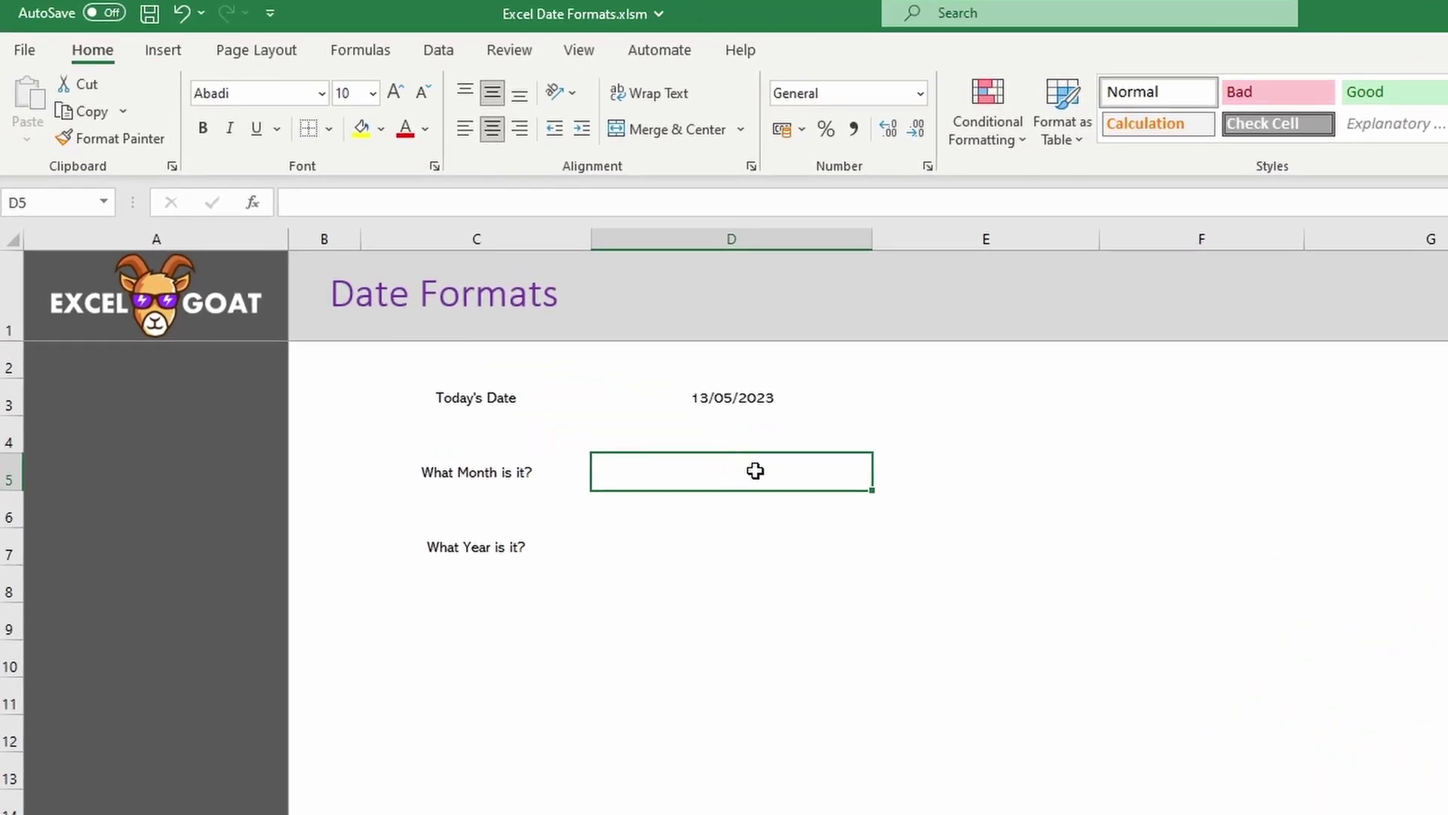
type("=text(")
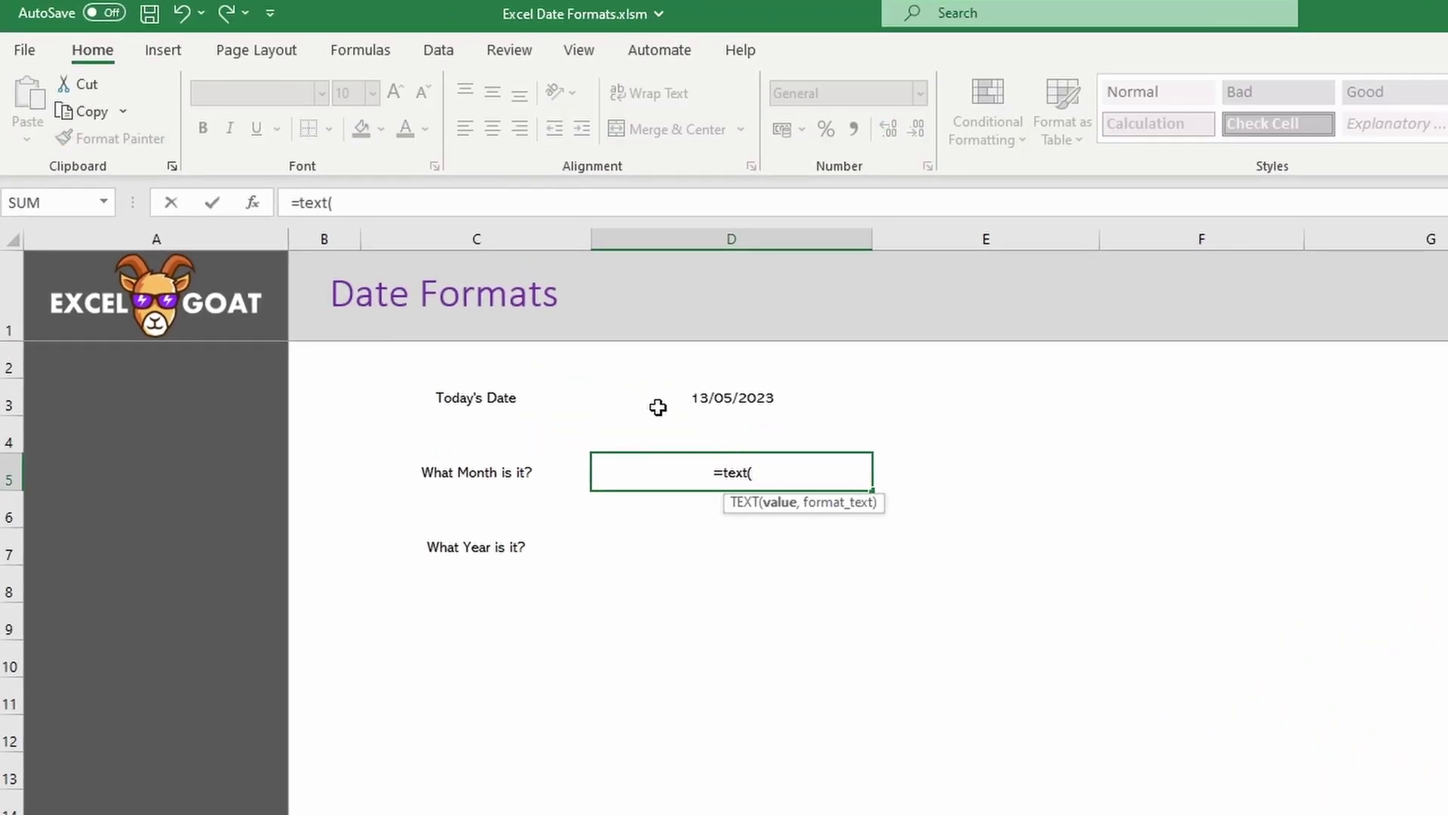
left_click(697, 403)
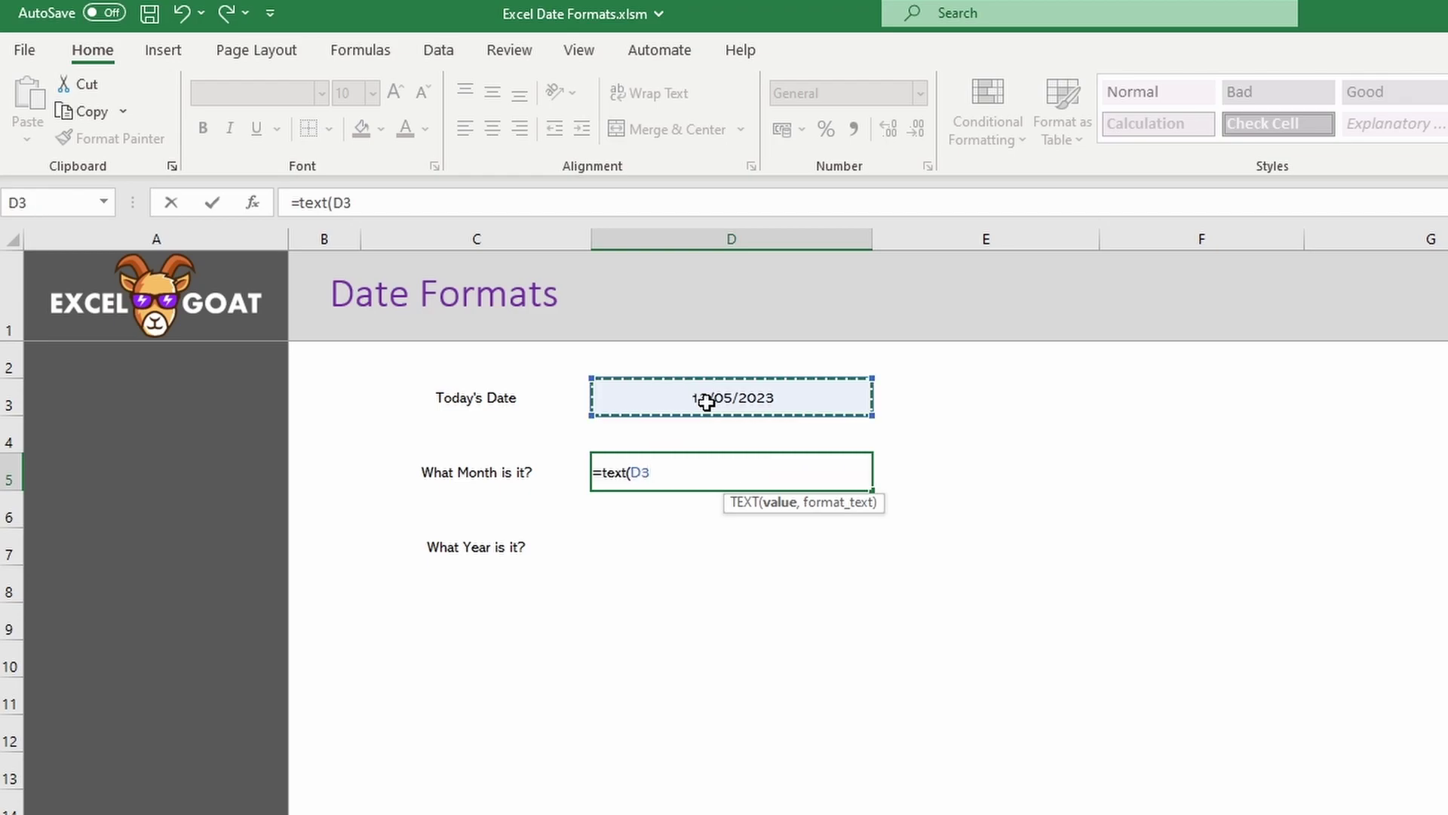
type(",\"mmmm")
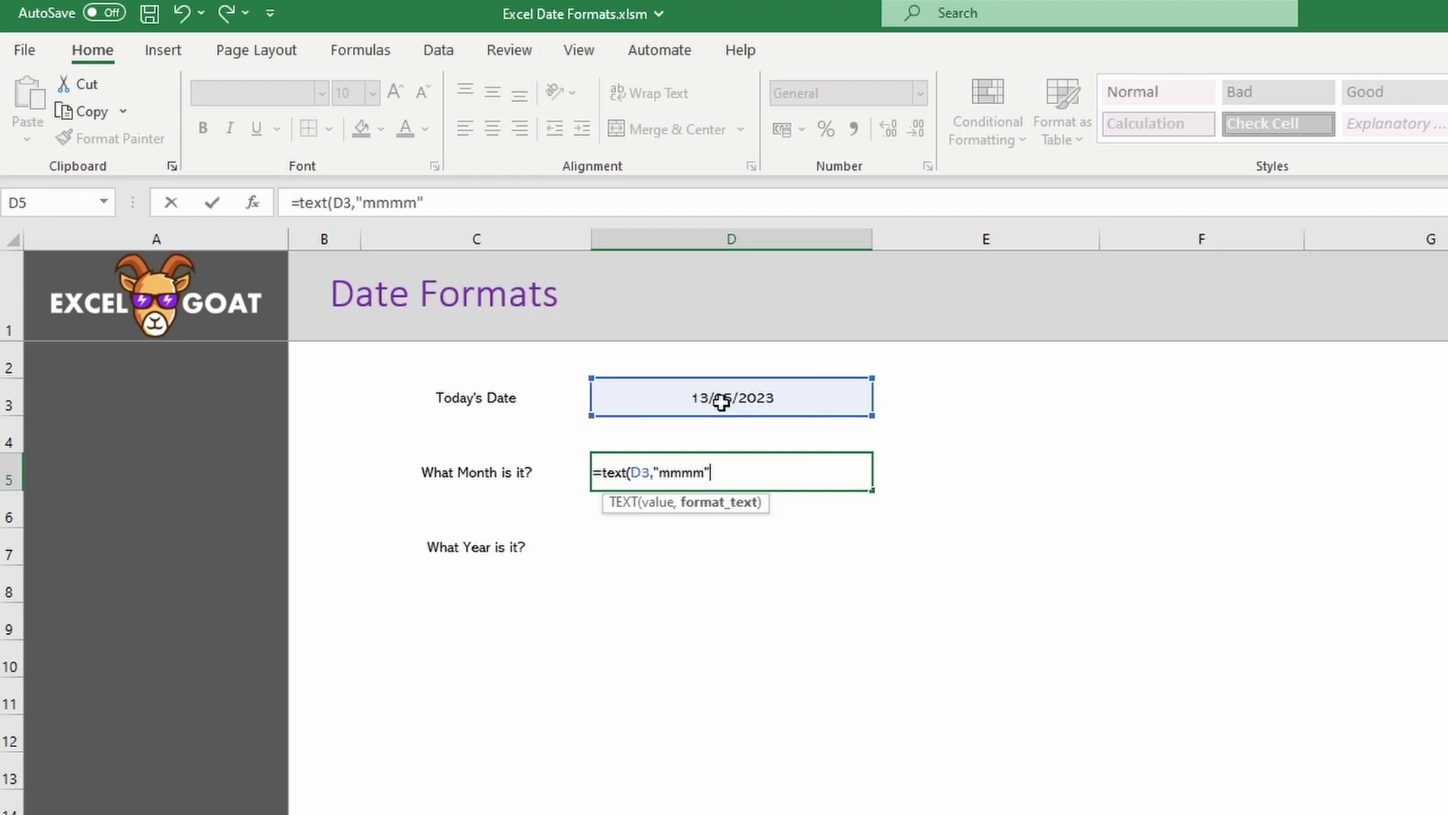
type("\")")
key("Return")
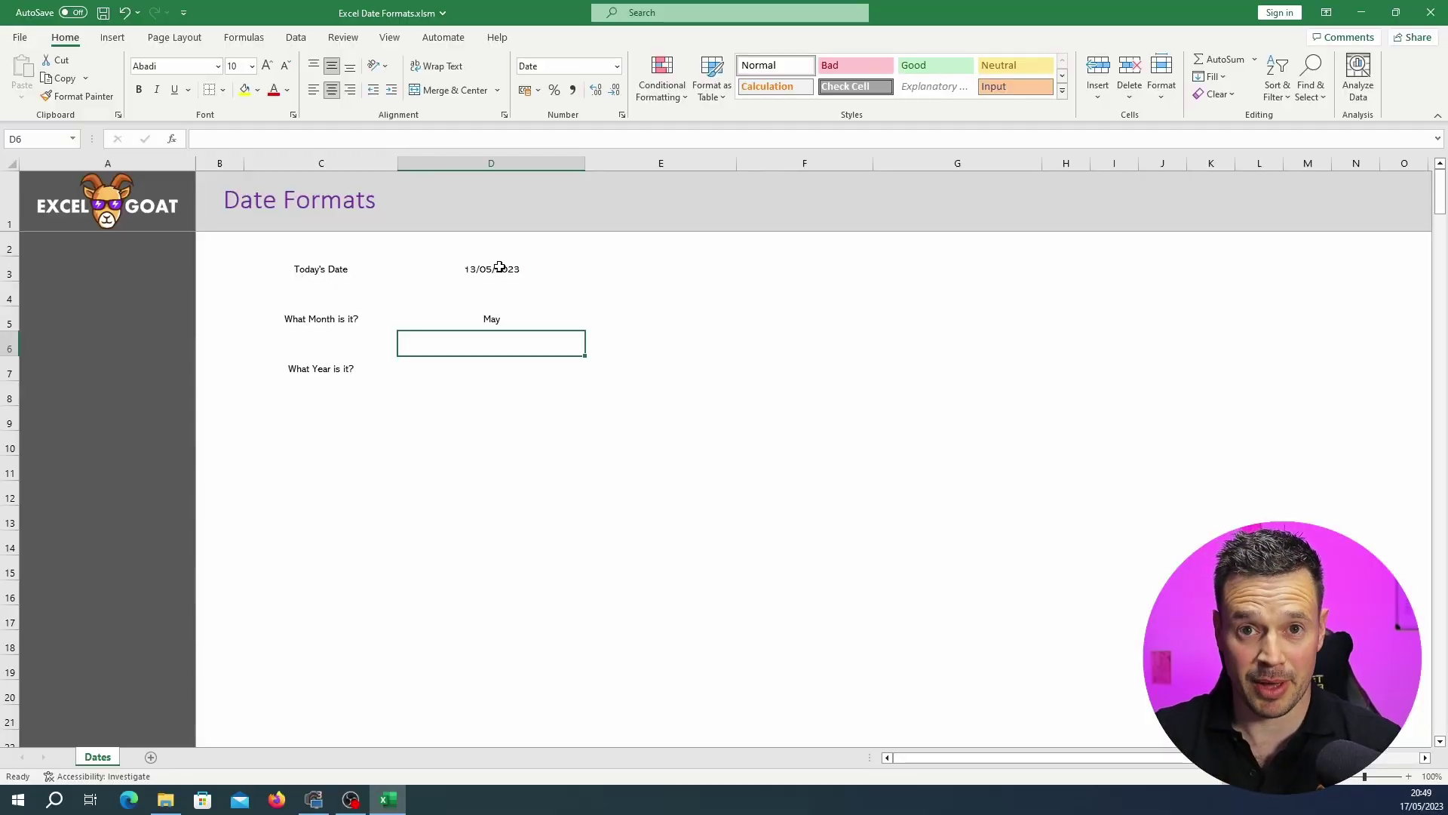
Step: Change today's date in cell D3 to 13/01/2023
left_click(502, 268)
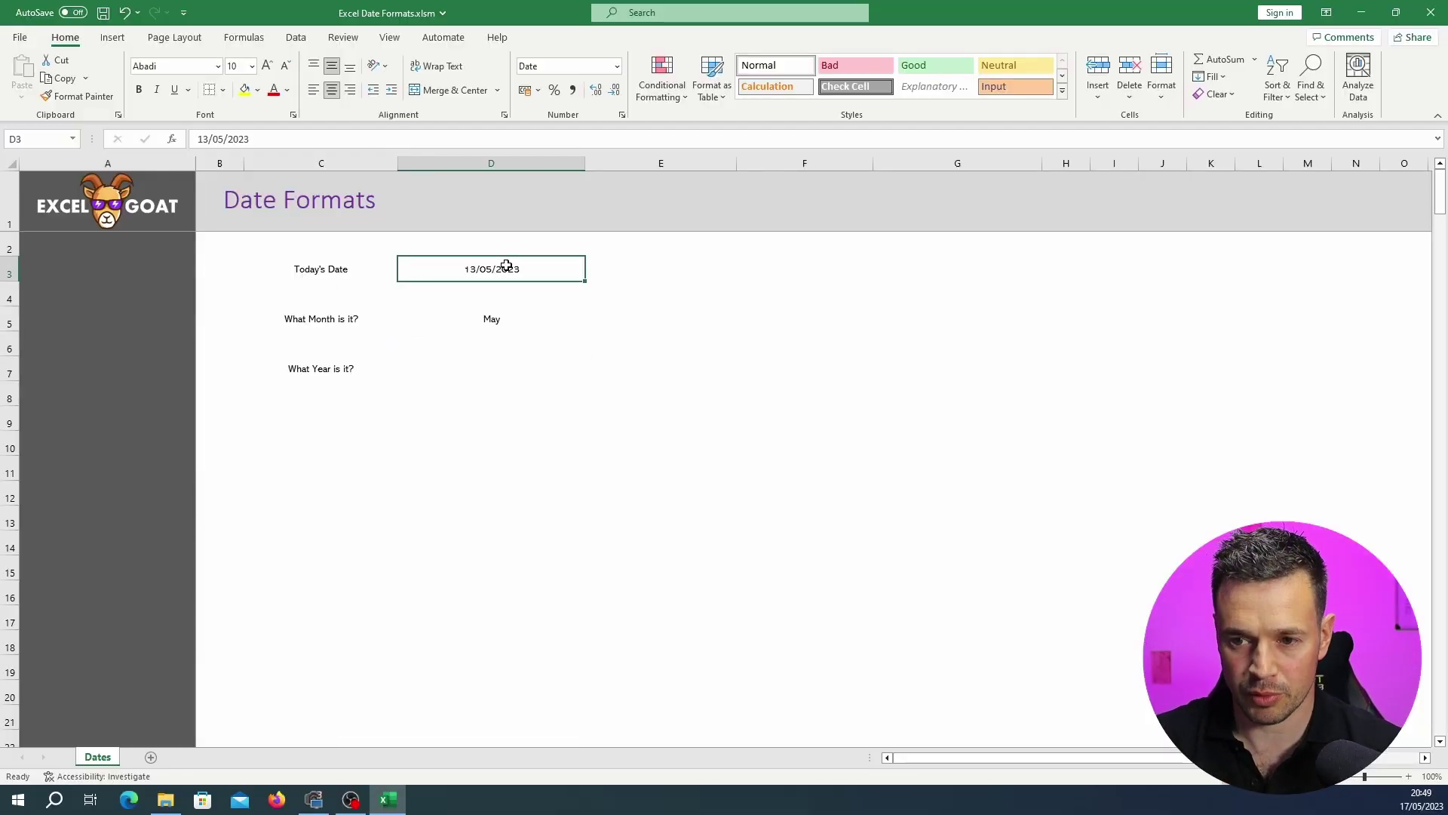
type("13/01")
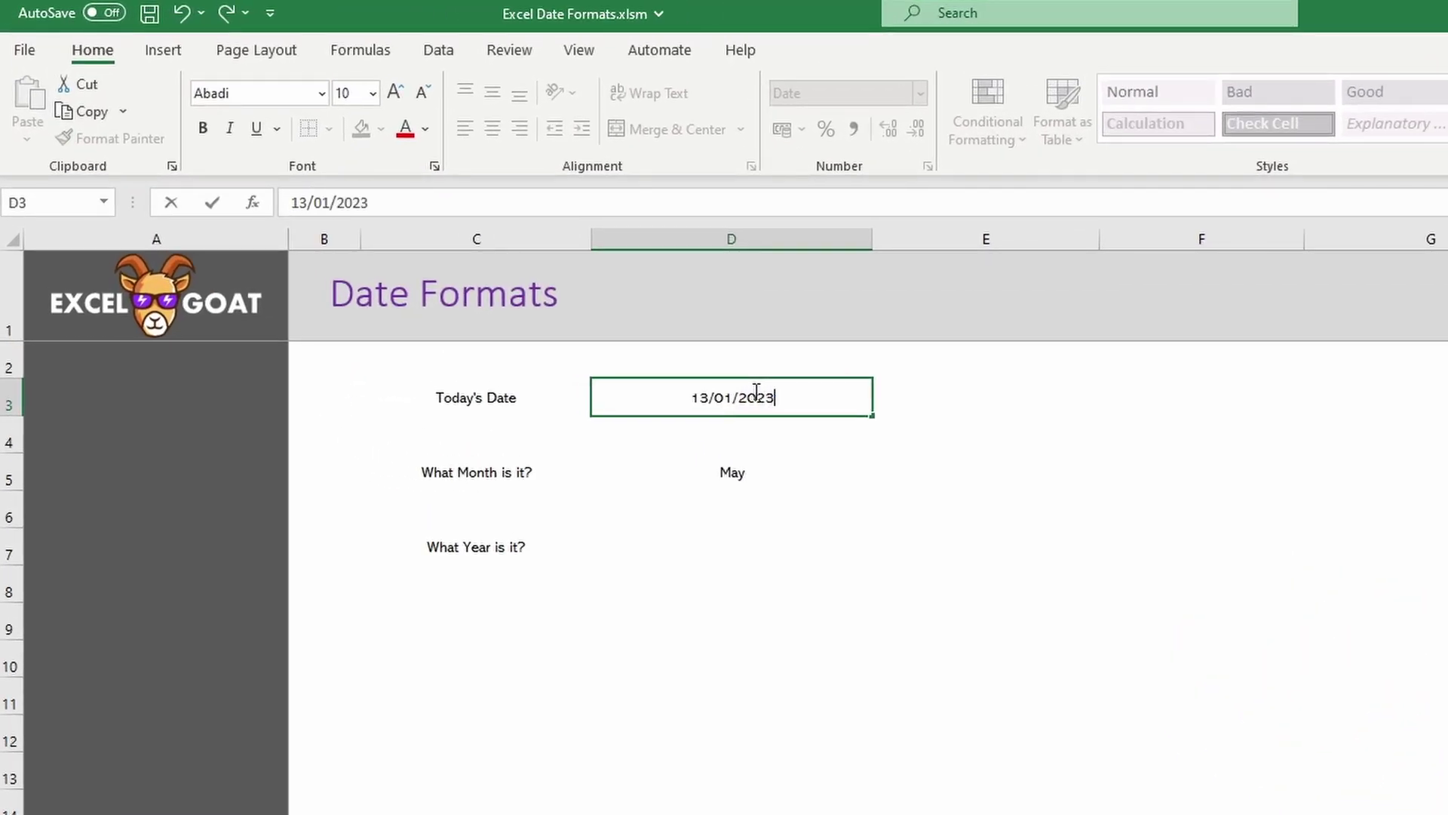
key("Return")
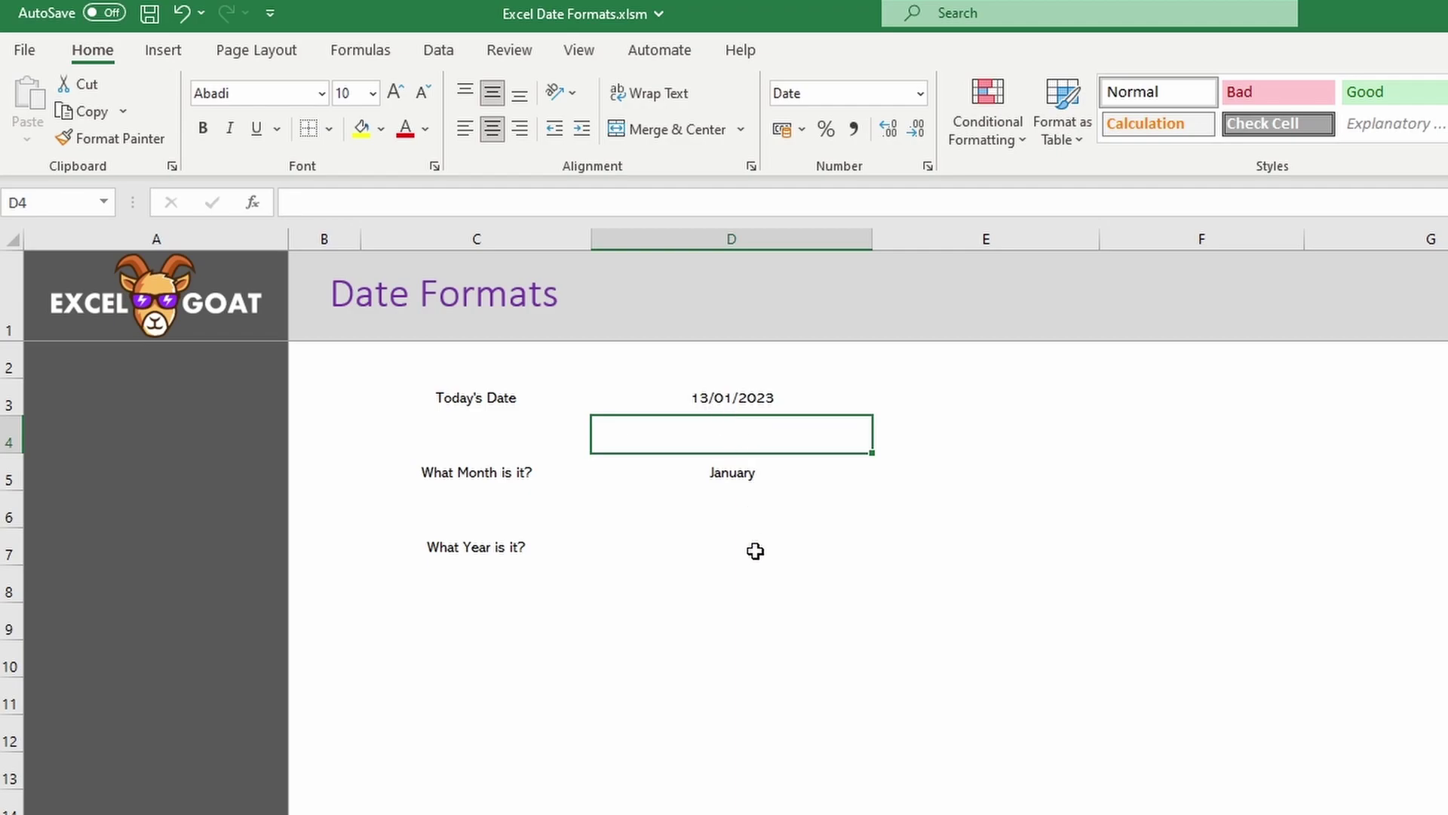
Step: Extract the four-digit year from the date into cell D7 with the formula =TEXT(D3,"yyyy")
left_click(755, 551)
type("=")
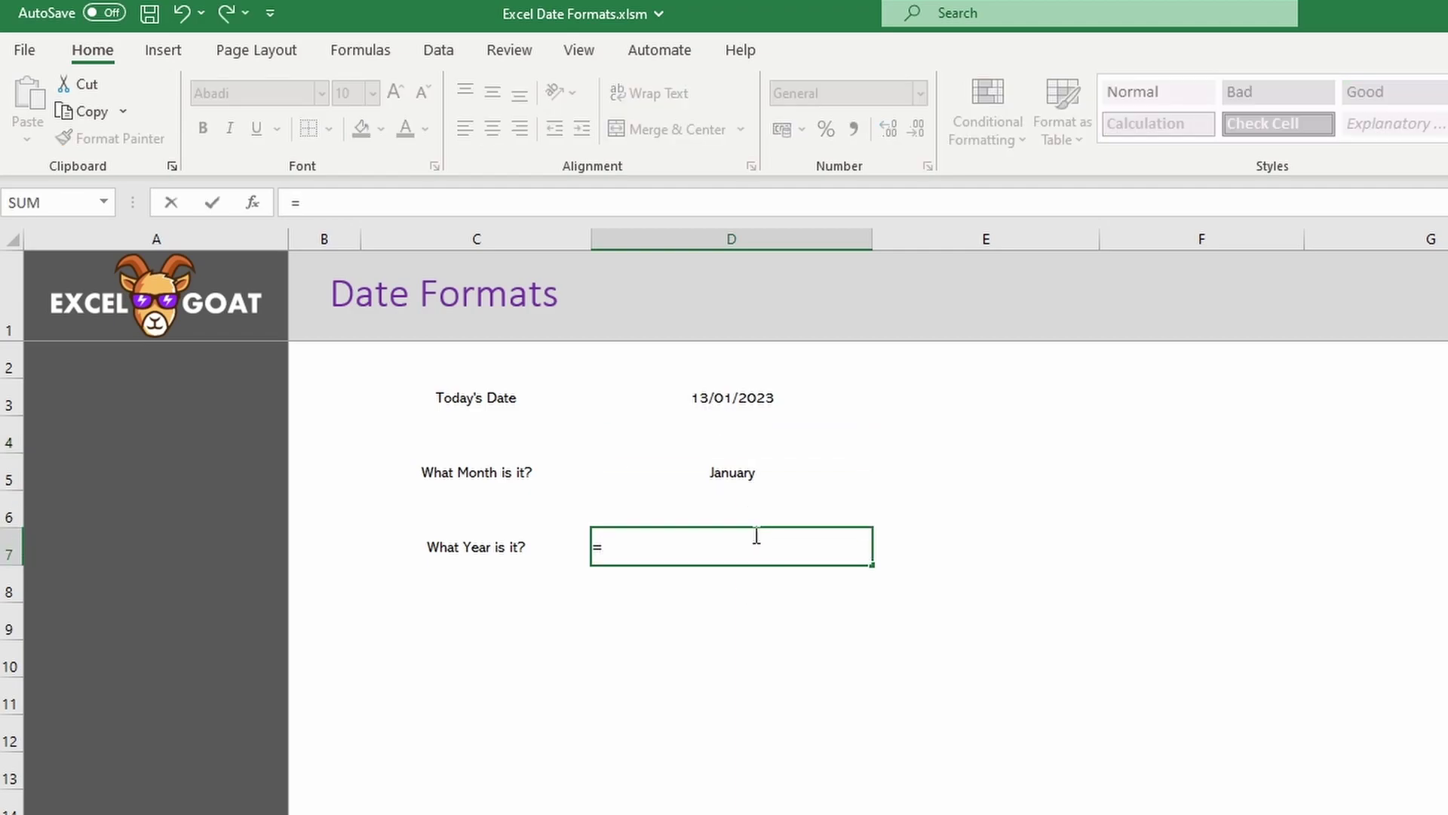
type("text(")
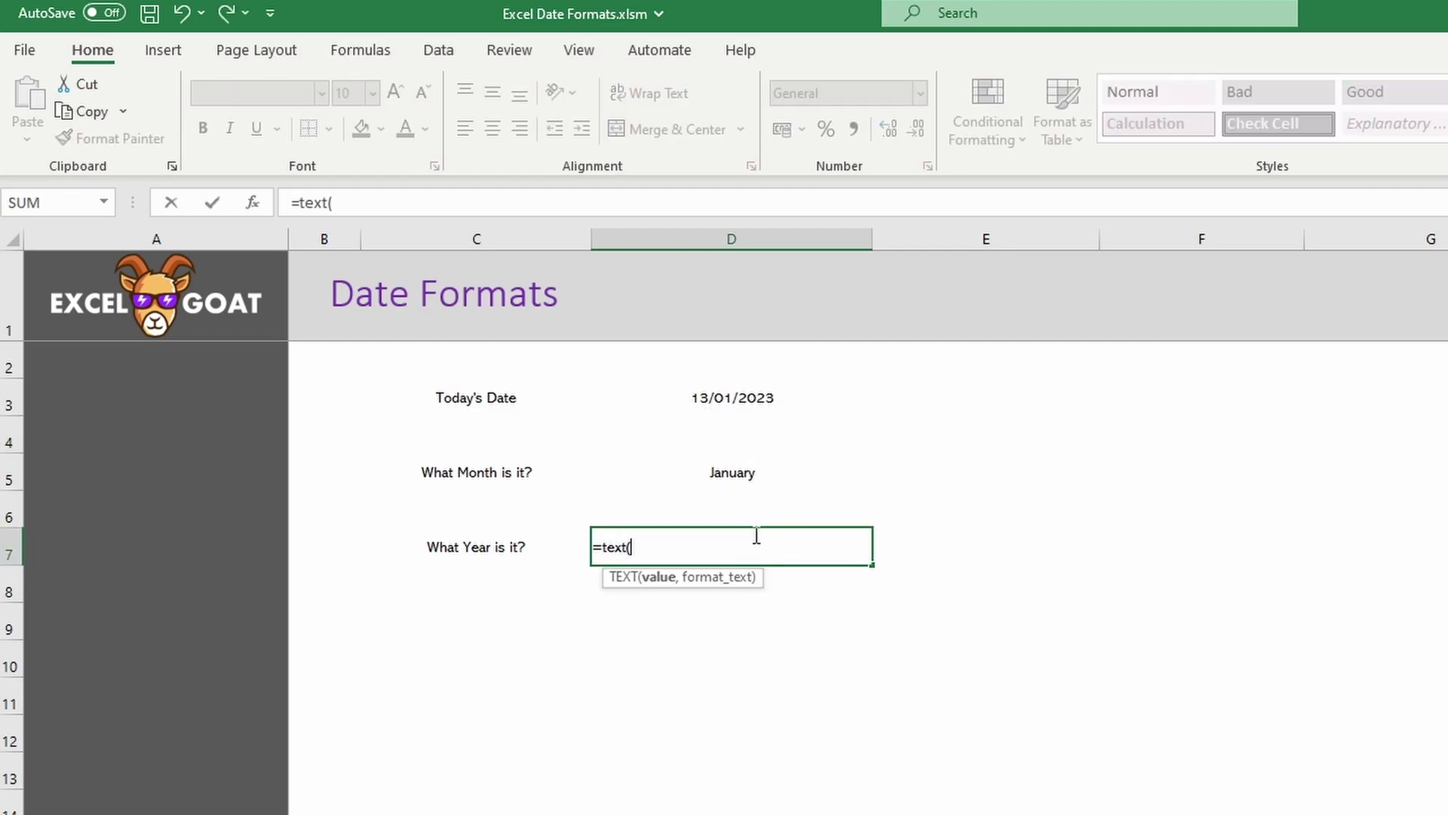
left_click(729, 402)
type(",\"yy")
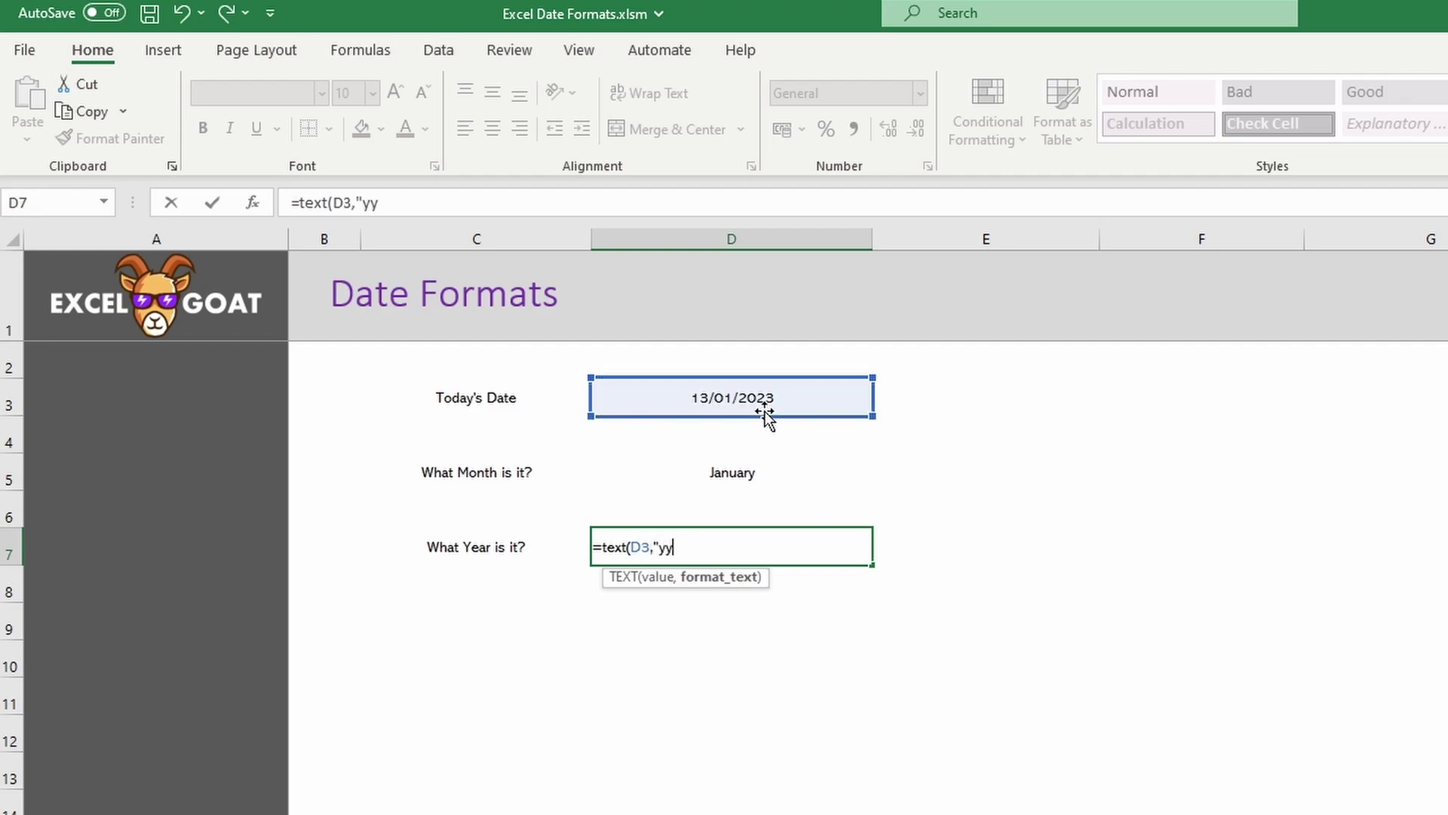
type("yy\")")
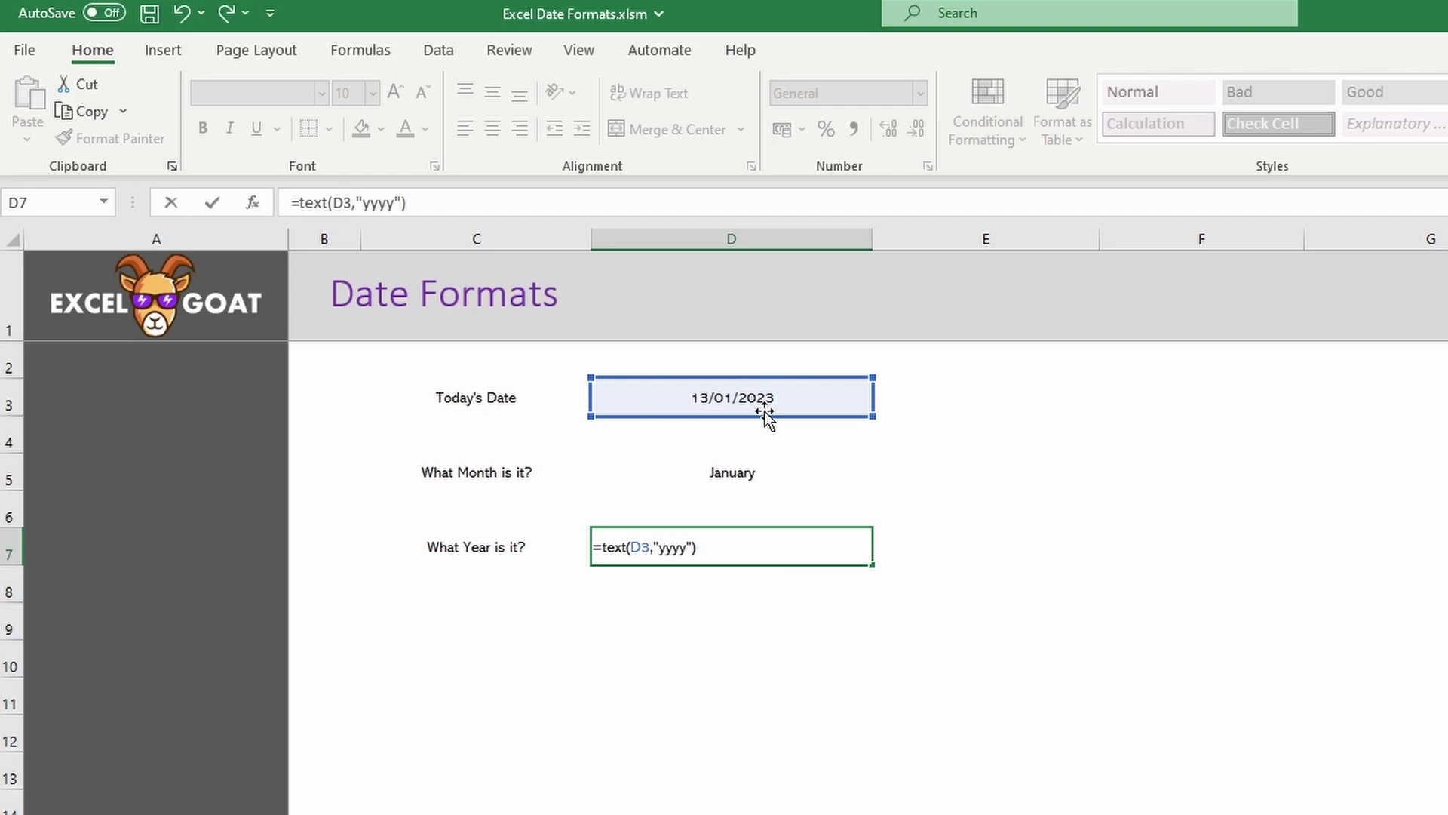
key("Return")
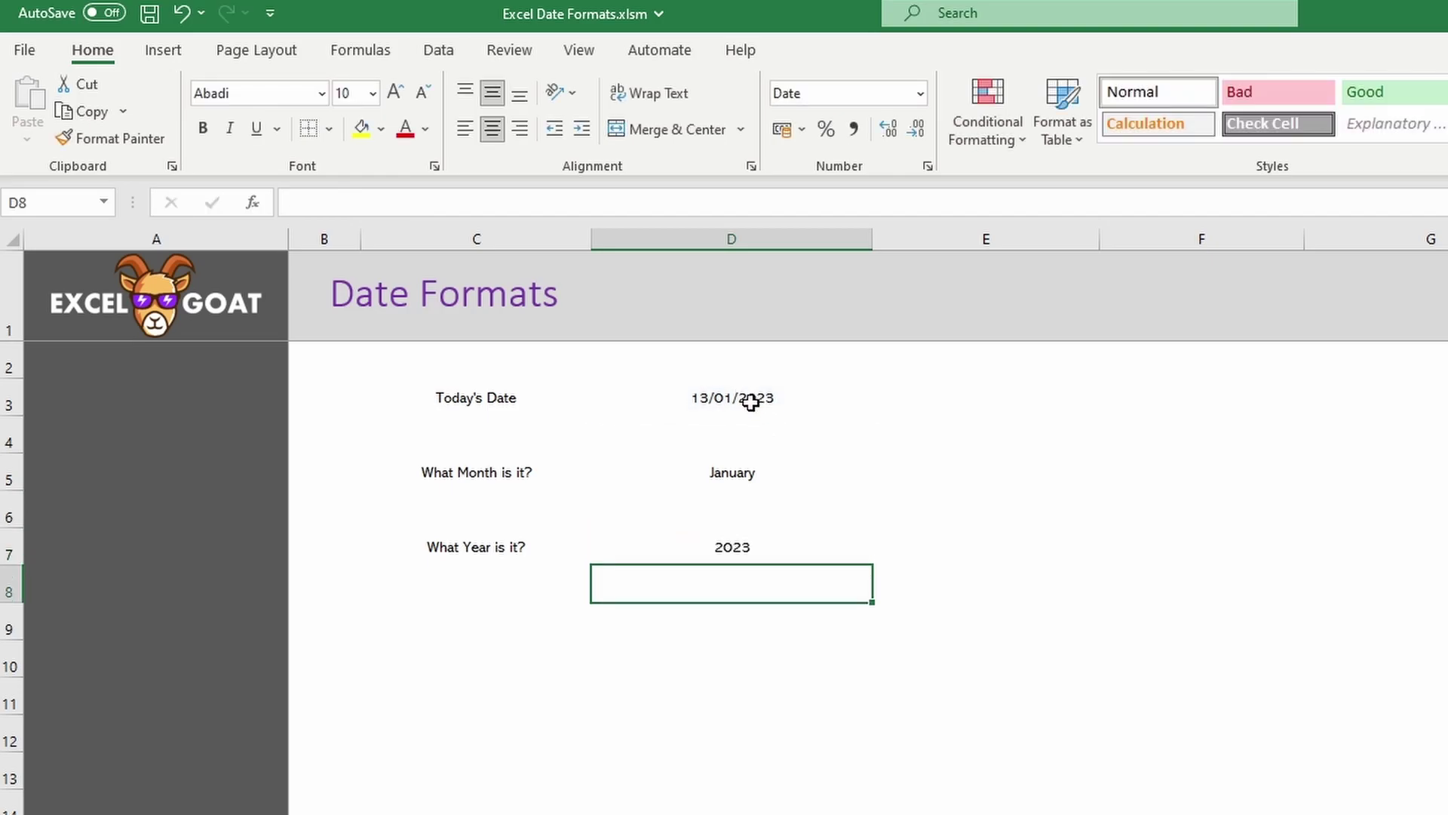